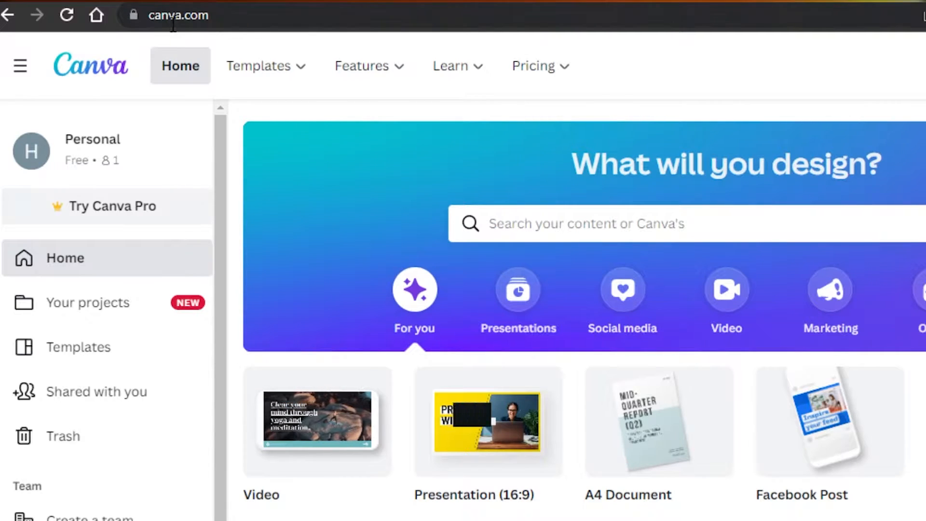
Examine the template categories and browse forward through the suggested design types on the home page.
mouse_move(300, 73)
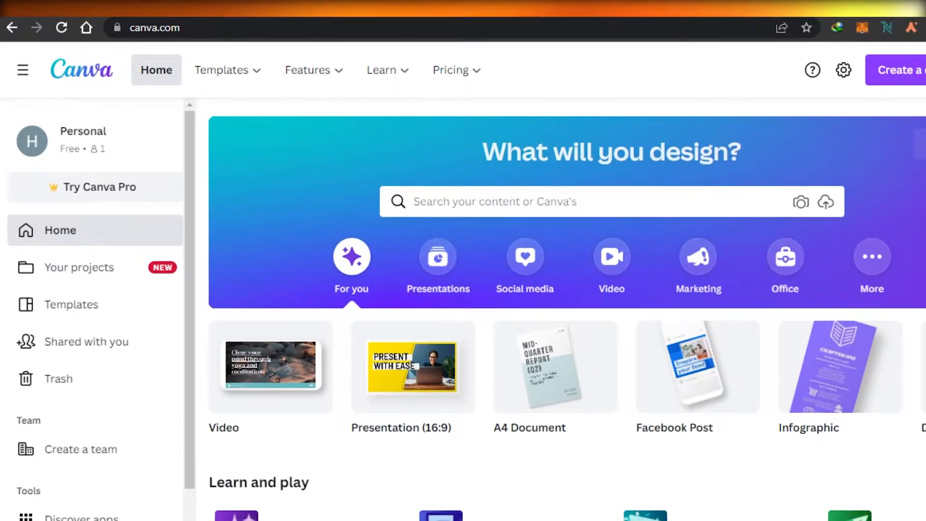
mouse_move(923, 101)
mouse_down()
mouse_move(924, 202)
mouse_move(925, 102)
mouse_up()
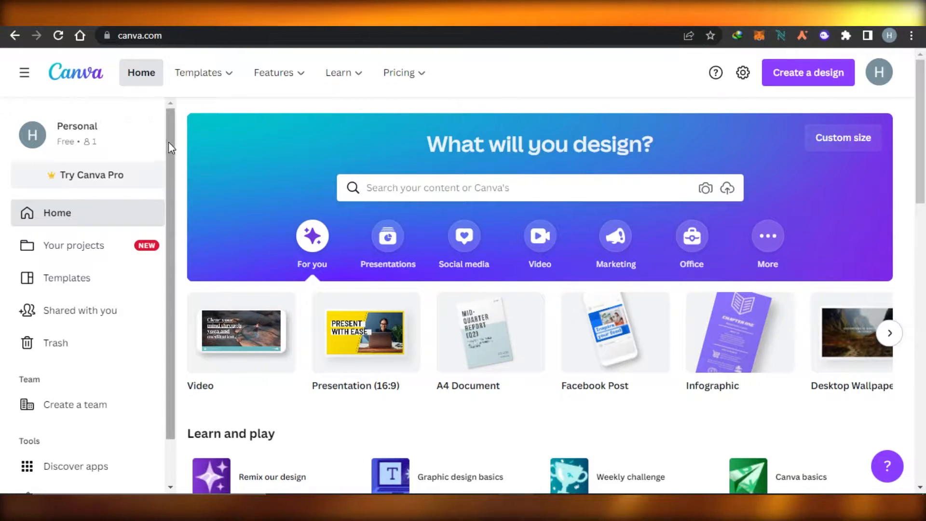
drag(169, 142, 177, 118)
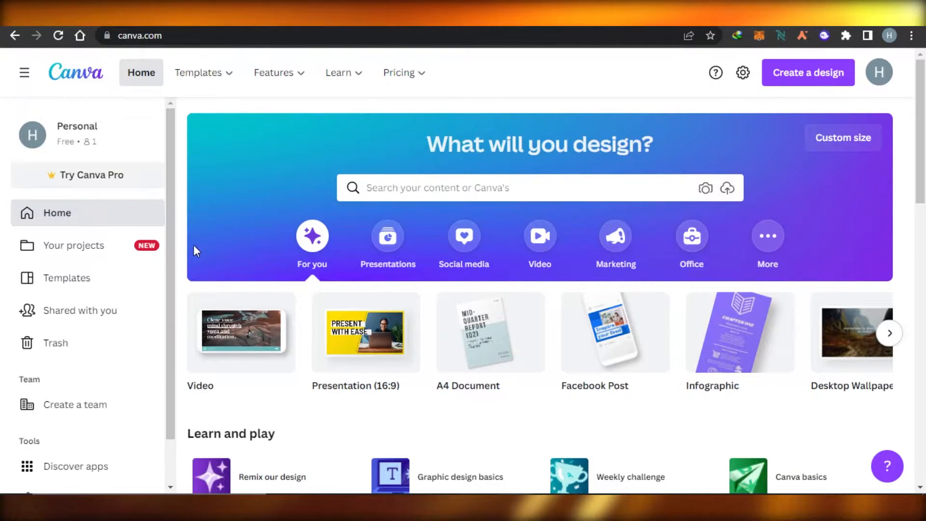
scroll(889, 205, down, 3)
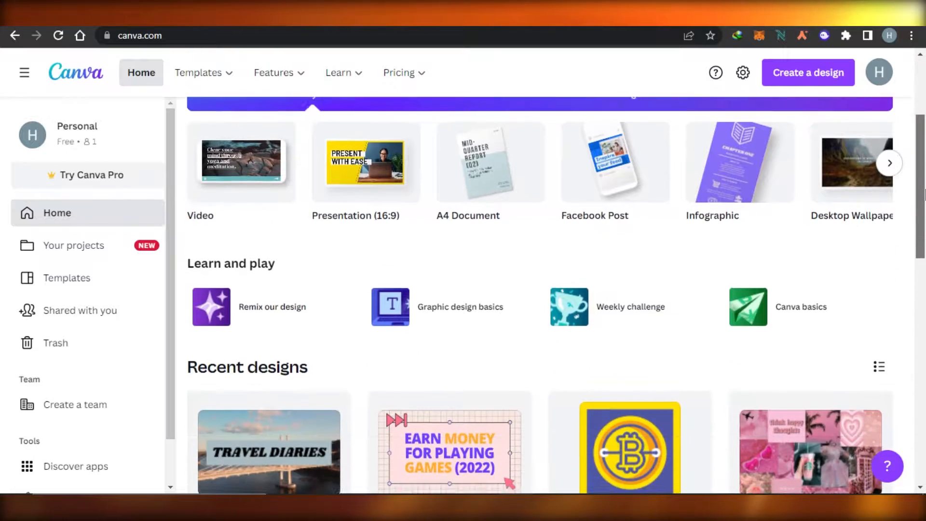
click(890, 158)
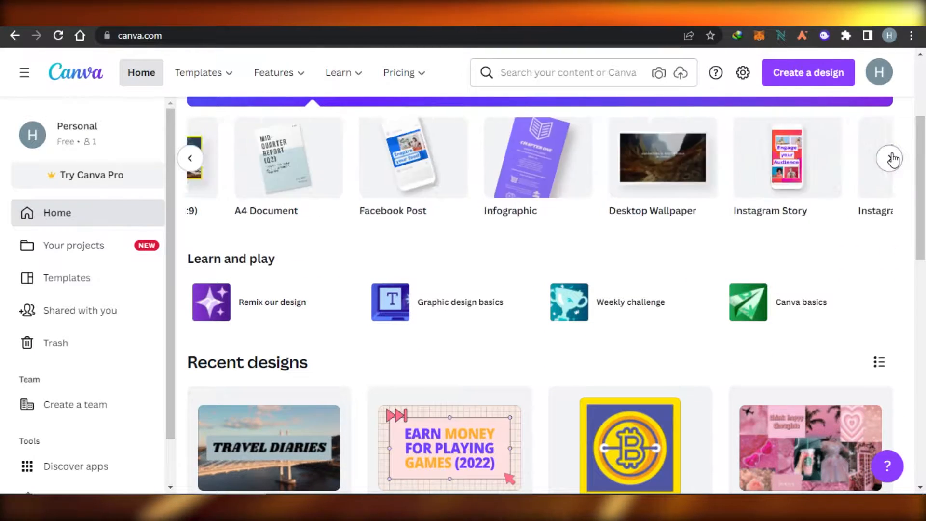
scroll(897, 184, up, 1)
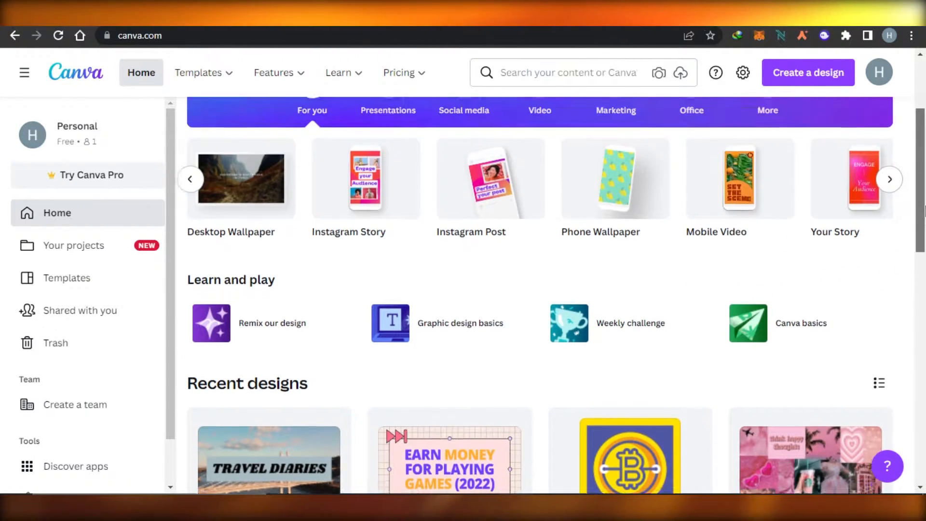
click(890, 226)
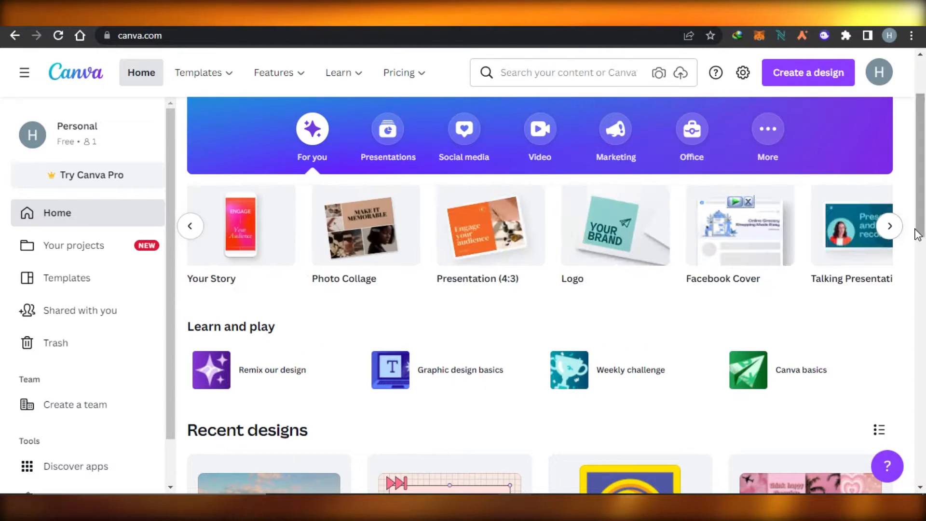
scroll(921, 219, up, 1)
scroll(921, 220, up, 1)
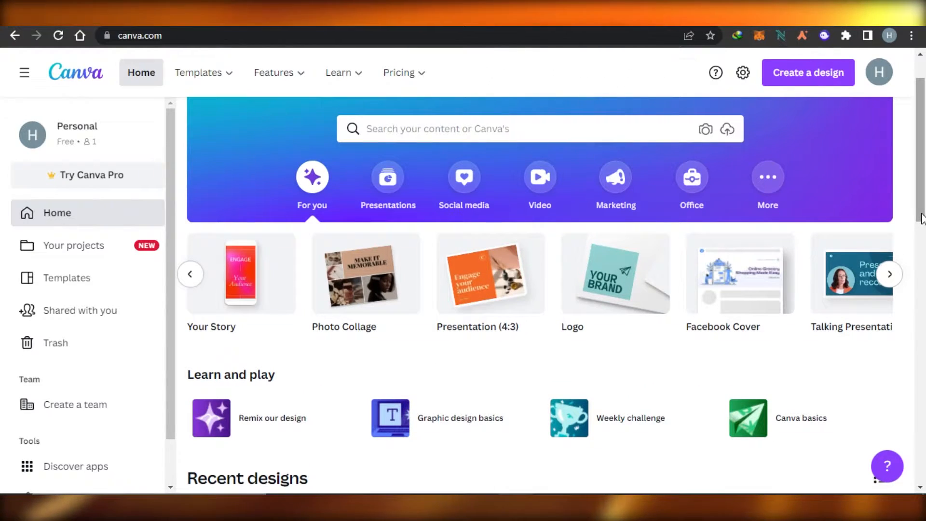
click(890, 274)
scroll(922, 178, up, 1)
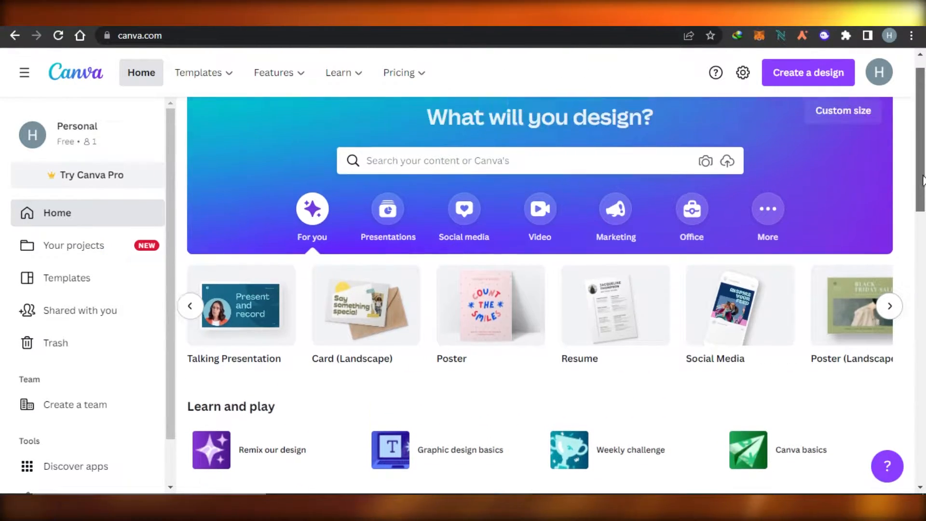
scroll(922, 177, up, 1)
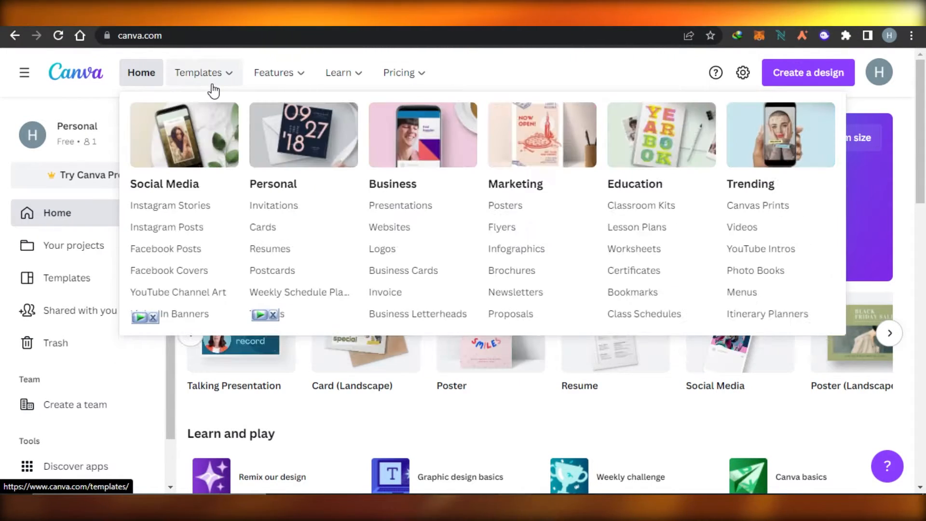
Review the header's template categories and browse back to the first of the suggested design types.
mouse_move(275, 88)
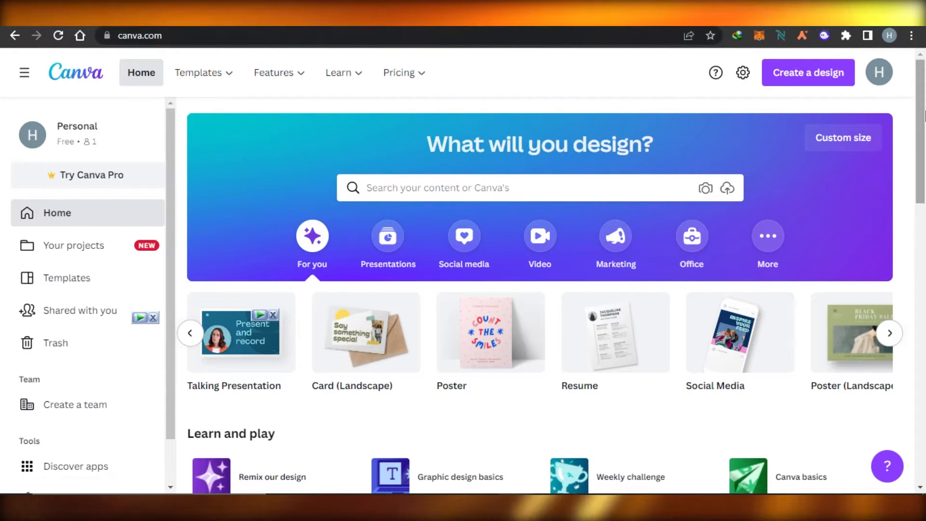
scroll(924, 198, down, 3)
drag(923, 198, 924, 114)
click(190, 332)
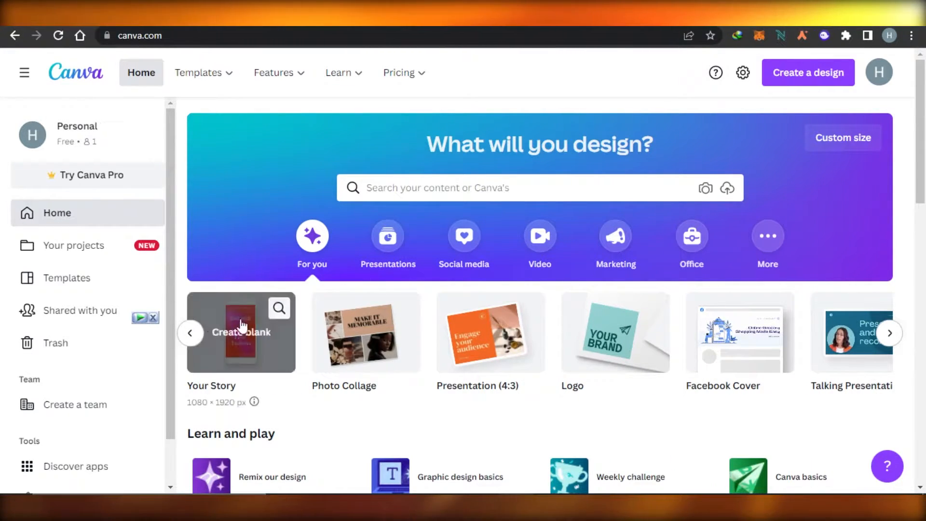
click(191, 333)
click(191, 332)
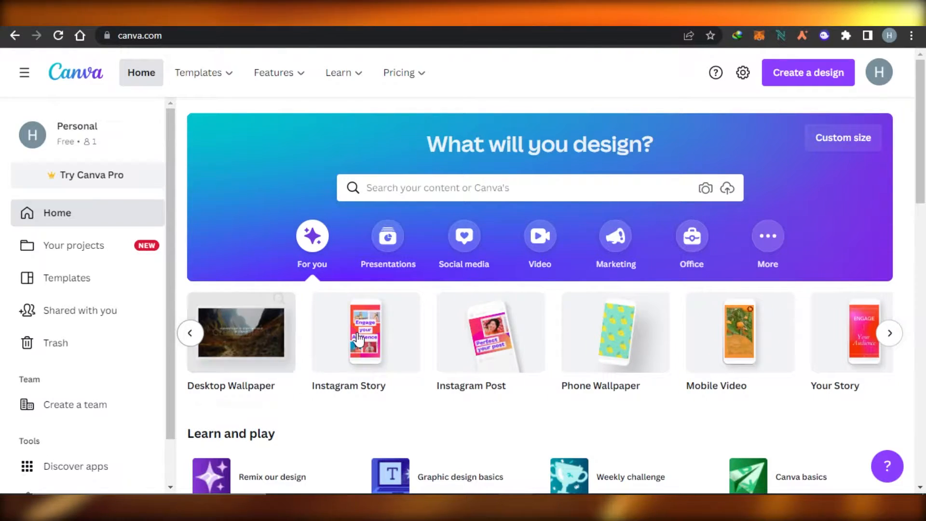
click(190, 334)
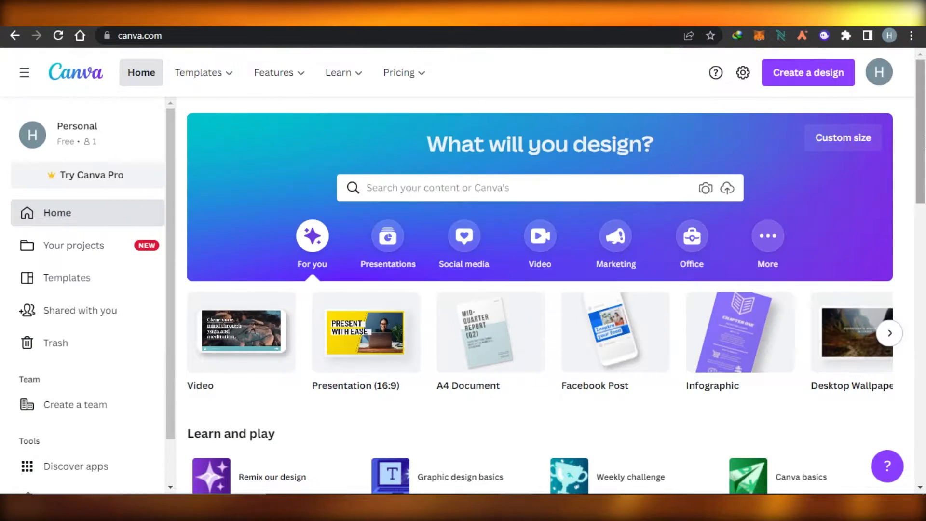
scroll(924, 166, down, 1)
scroll(923, 166, up, 1)
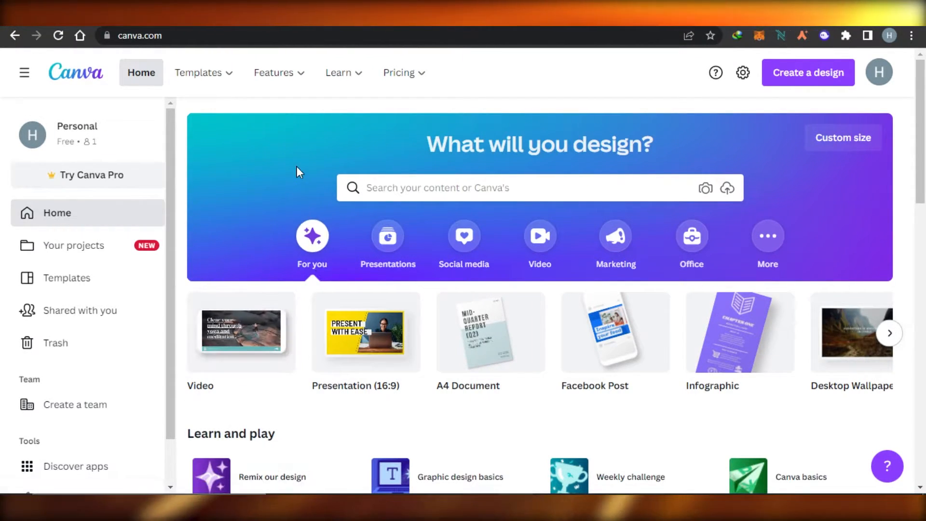
Check the custom size options without using them and create a blank design of the Video type.
mouse_move(279, 366)
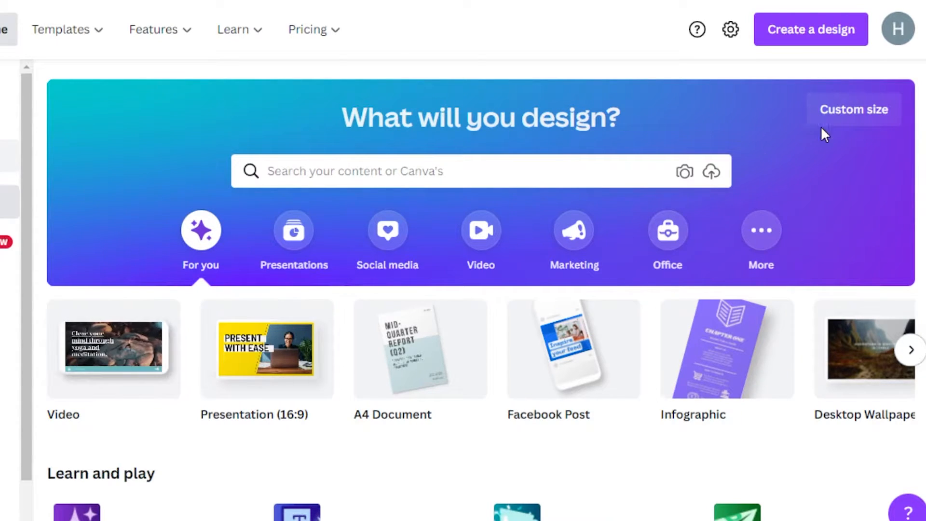
click(836, 124)
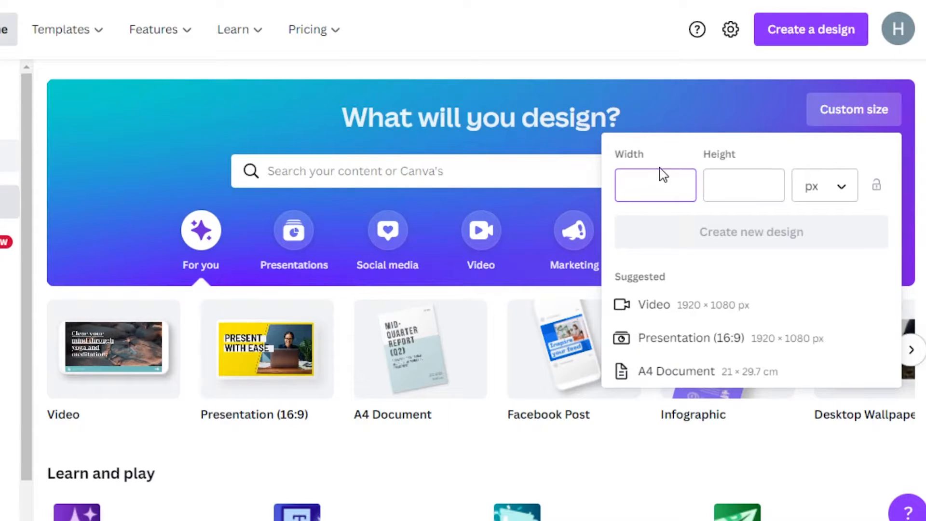
key(Escape)
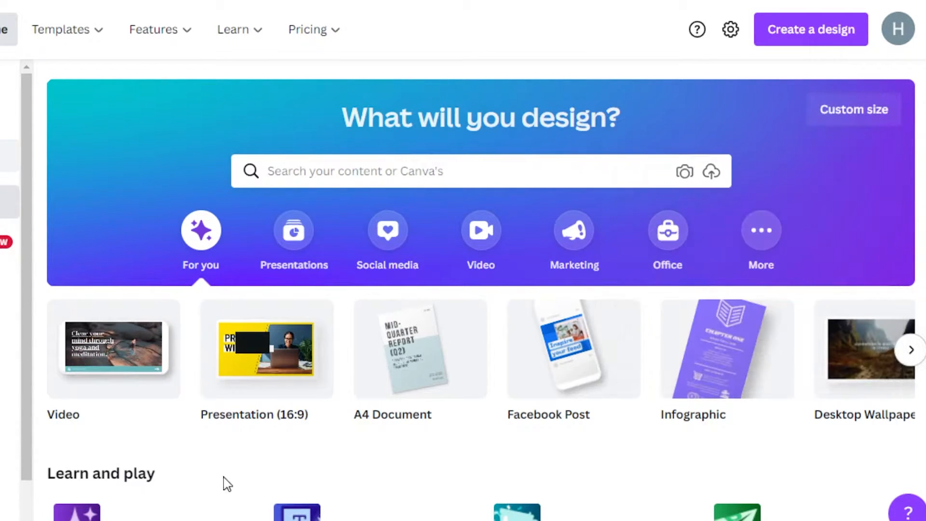
click(118, 348)
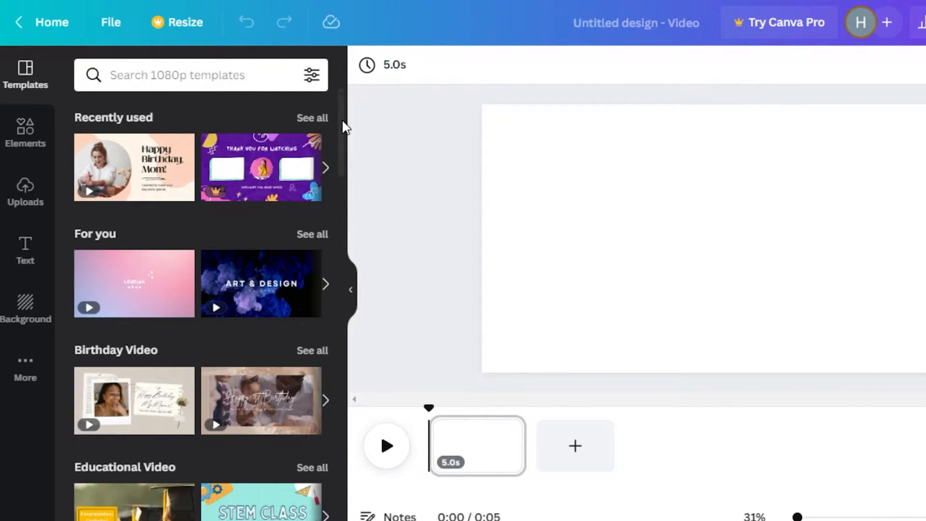
Examine the templates, elements, text styles, uploads and backgrounds available for the video design.
drag(345, 128, 340, 88)
mouse_move(345, 135)
mouse_down()
mouse_move(338, 386)
mouse_move(347, 192)
mouse_up()
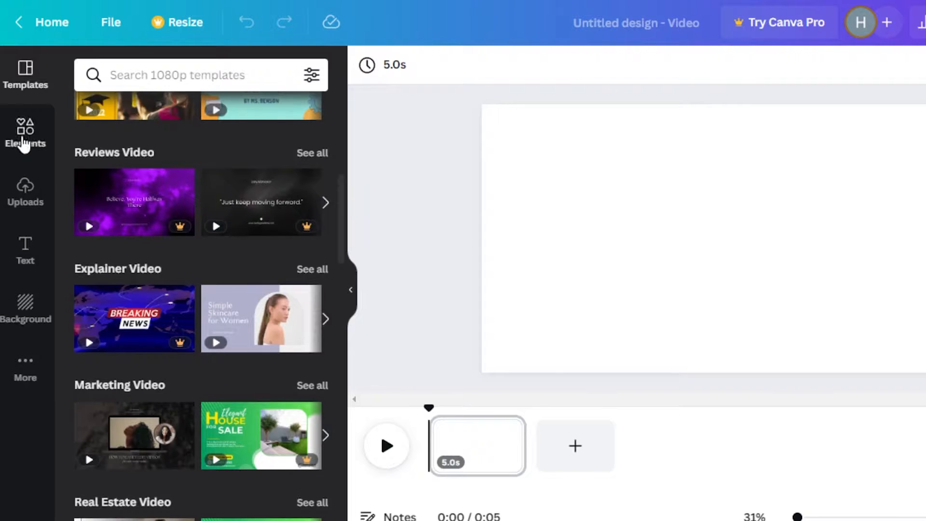
click(24, 140)
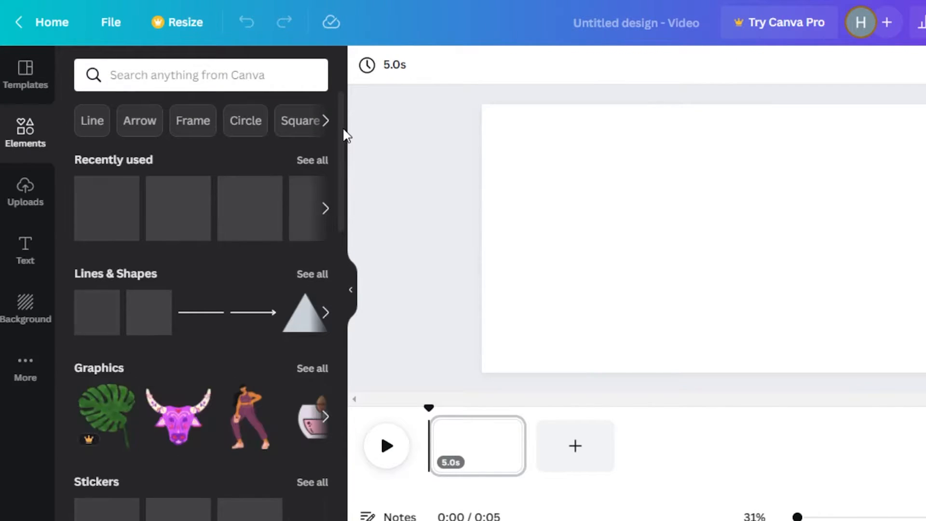
drag(342, 137, 338, 173)
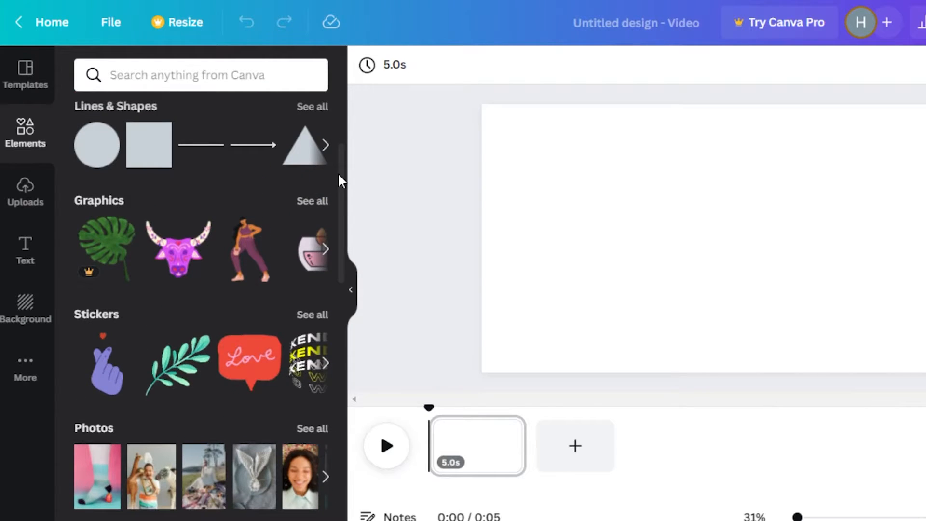
click(21, 259)
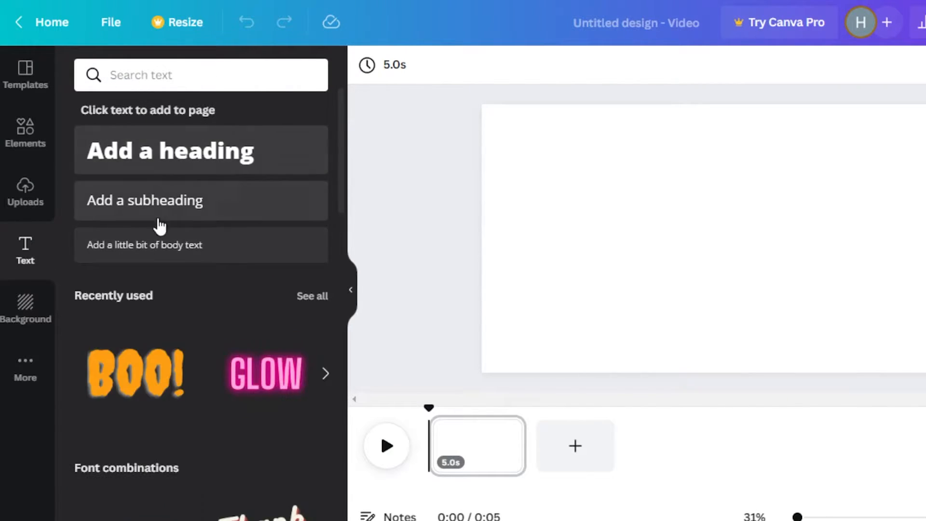
click(34, 190)
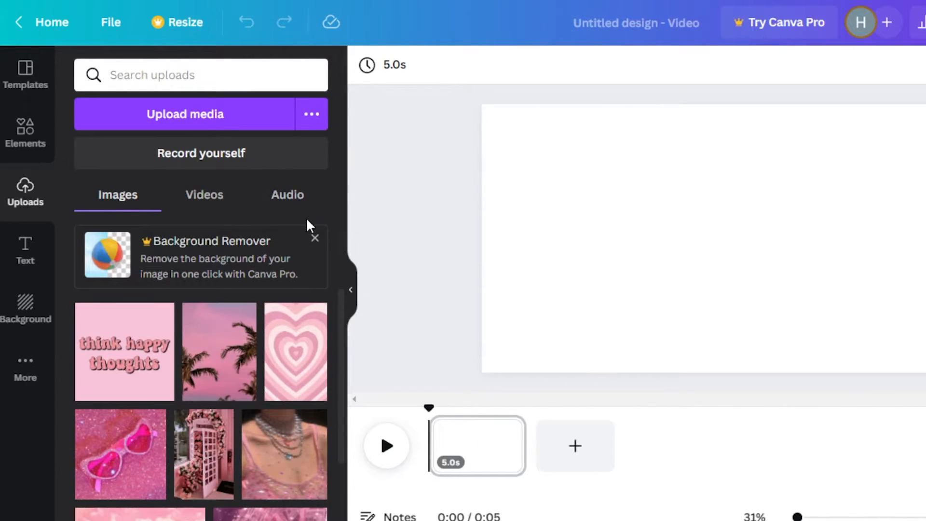
click(289, 203)
click(228, 201)
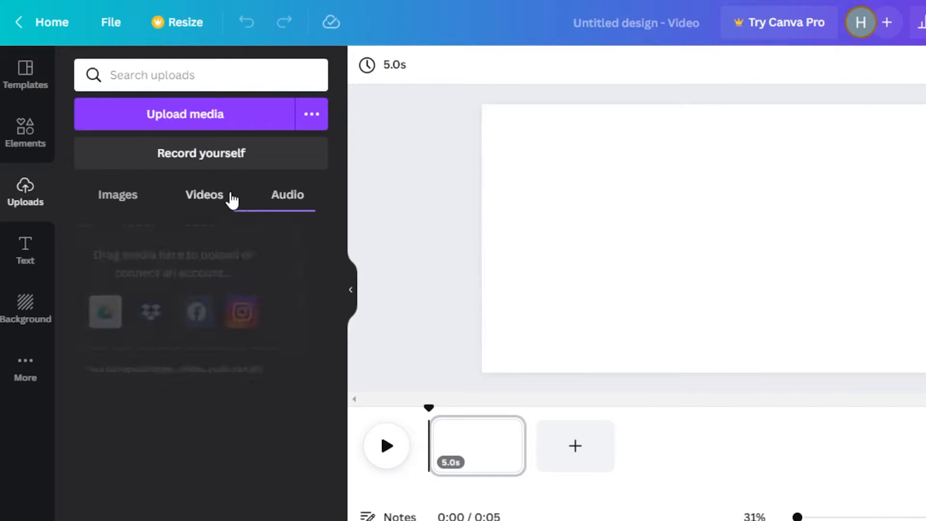
click(8, 324)
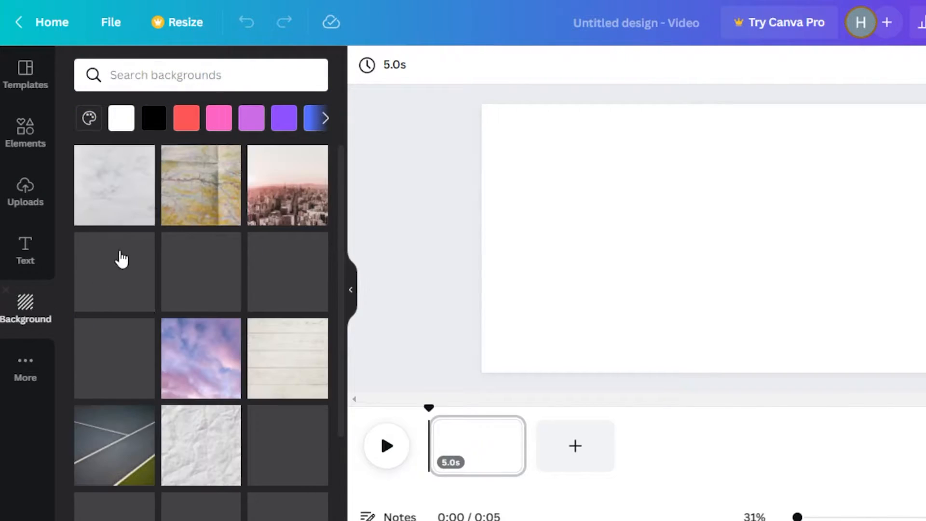
drag(344, 172, 332, 155)
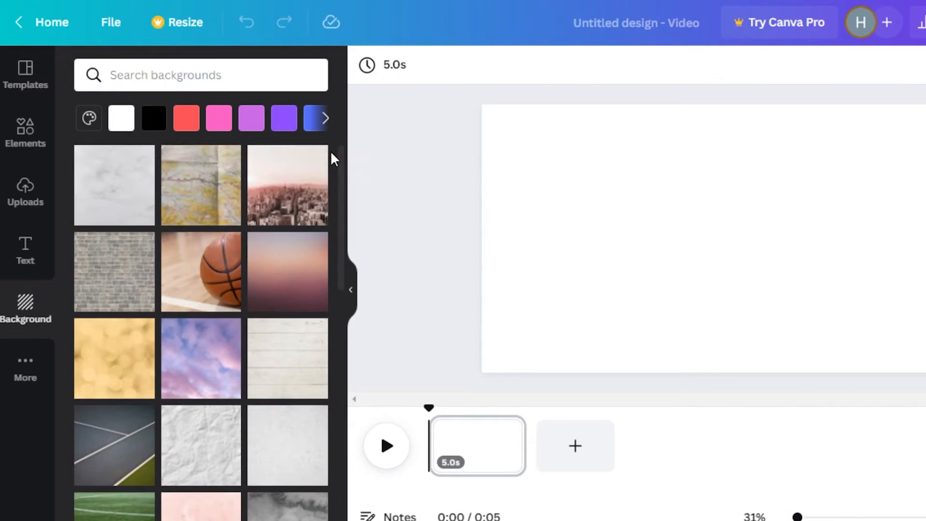
click(27, 135)
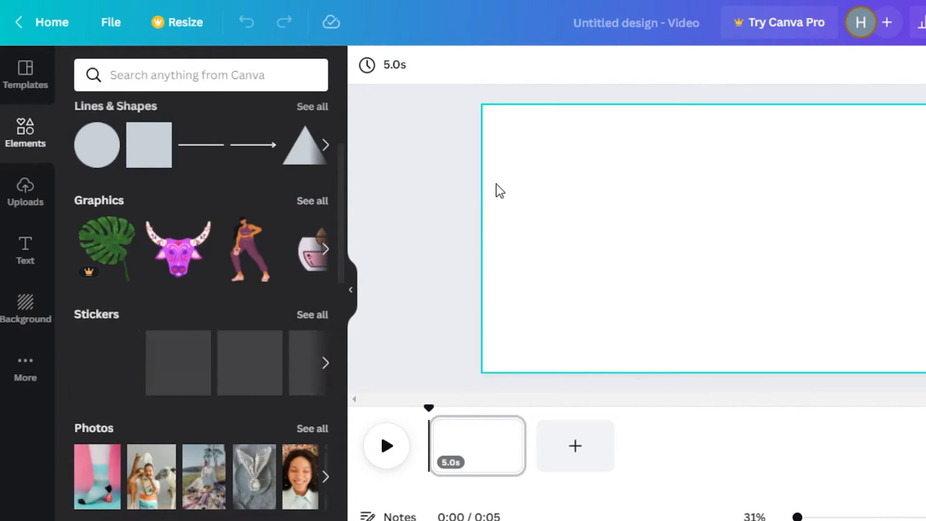
Extend the blank video page's duration to 10.0 seconds and fill its background with the light coral red default color.
click(608, 183)
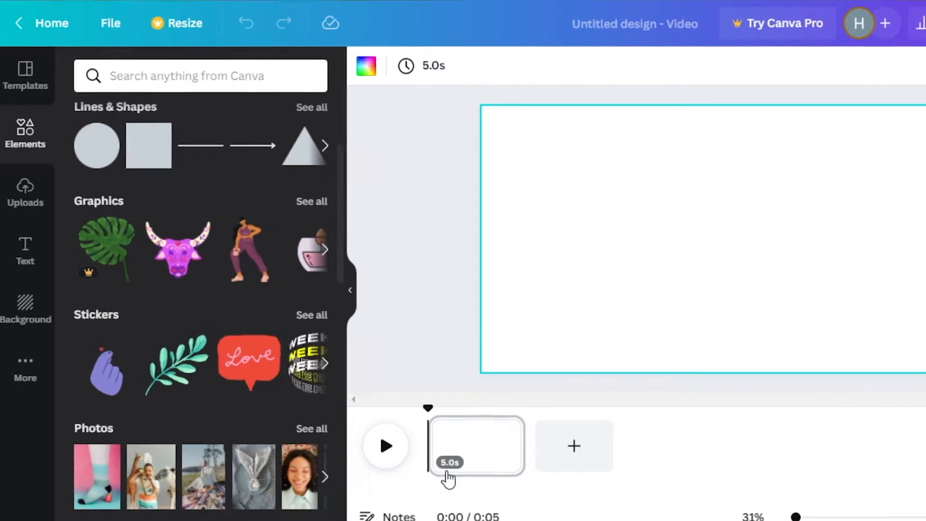
drag(522, 442, 588, 438)
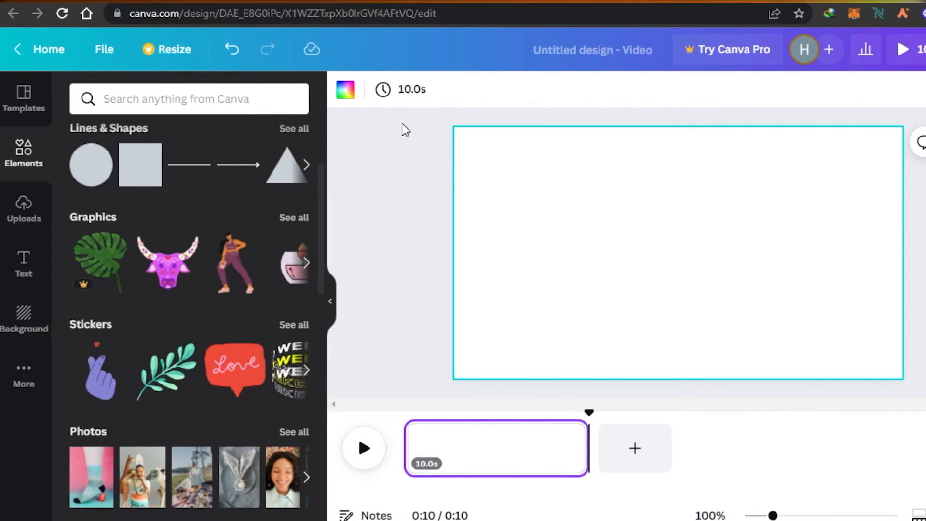
click(407, 92)
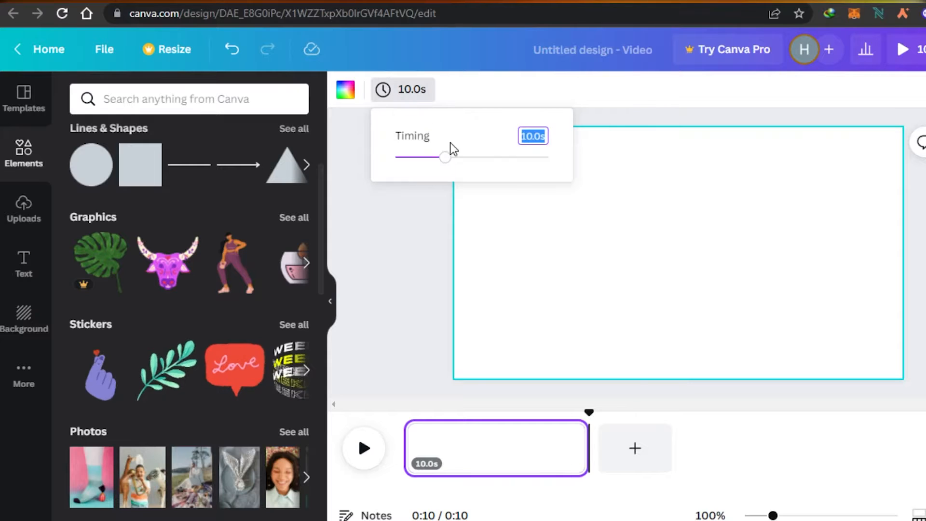
click(346, 90)
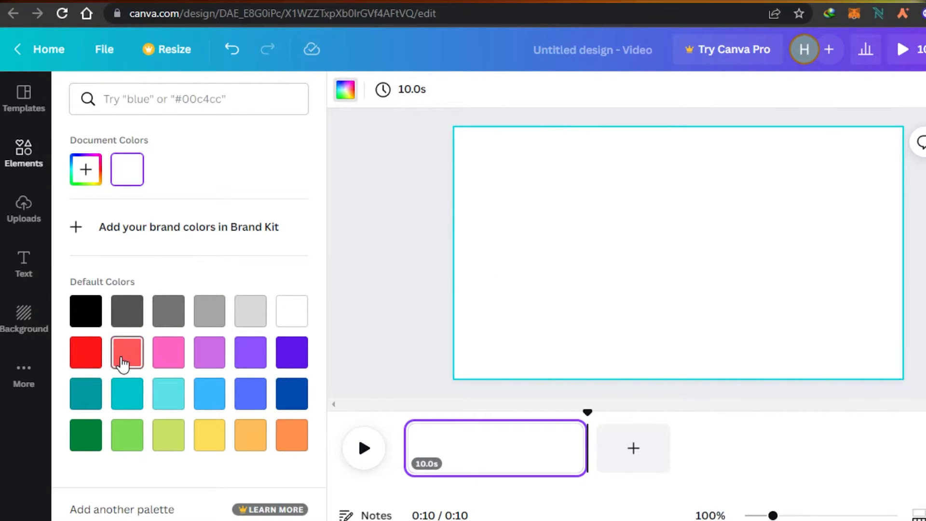
click(121, 361)
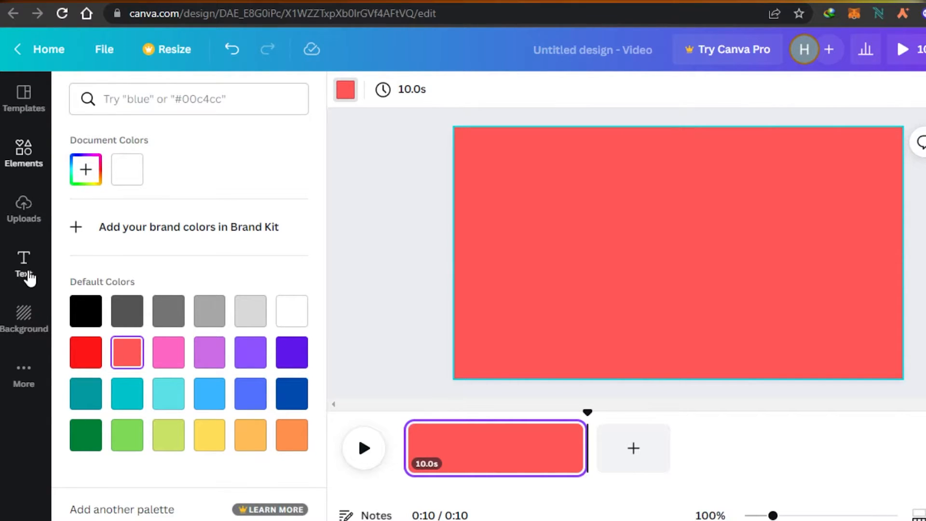
Look over the text styles and browse the full collection of video clips by category in the elements.
click(26, 274)
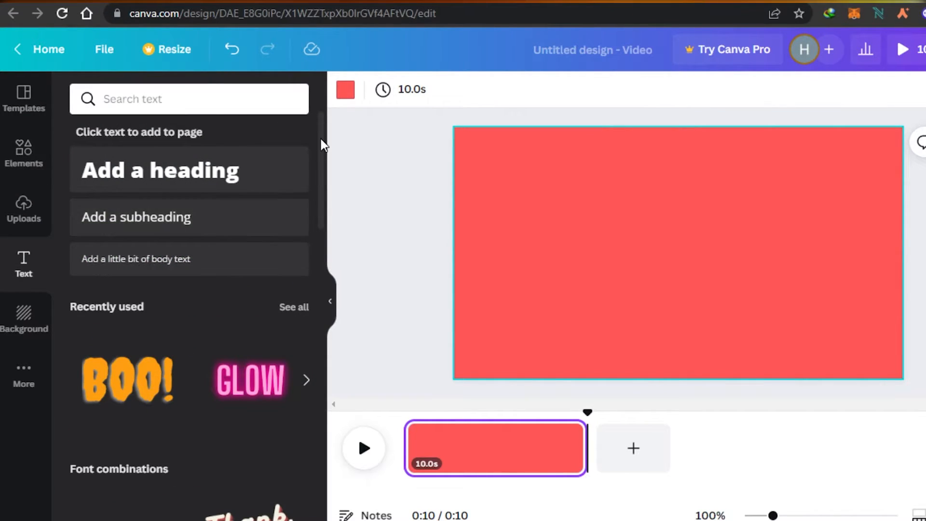
drag(321, 139, 321, 104)
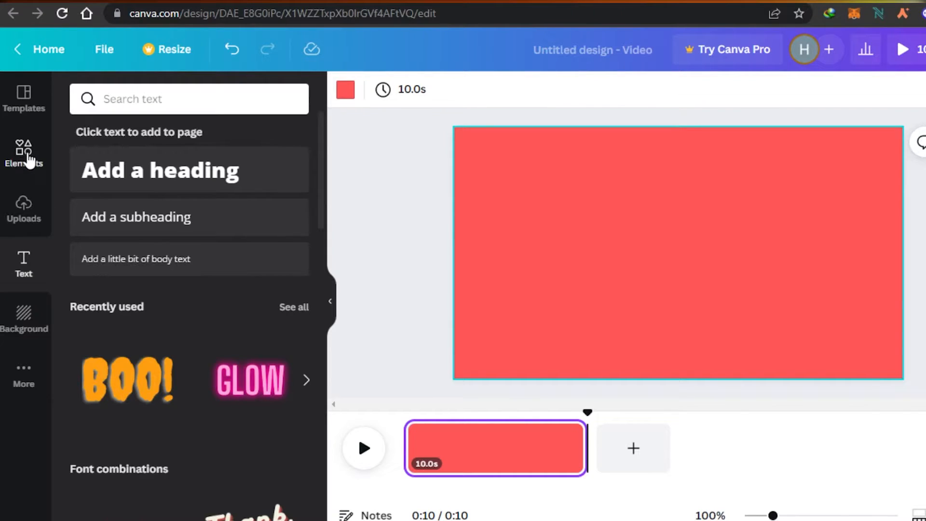
click(29, 159)
drag(320, 190, 324, 263)
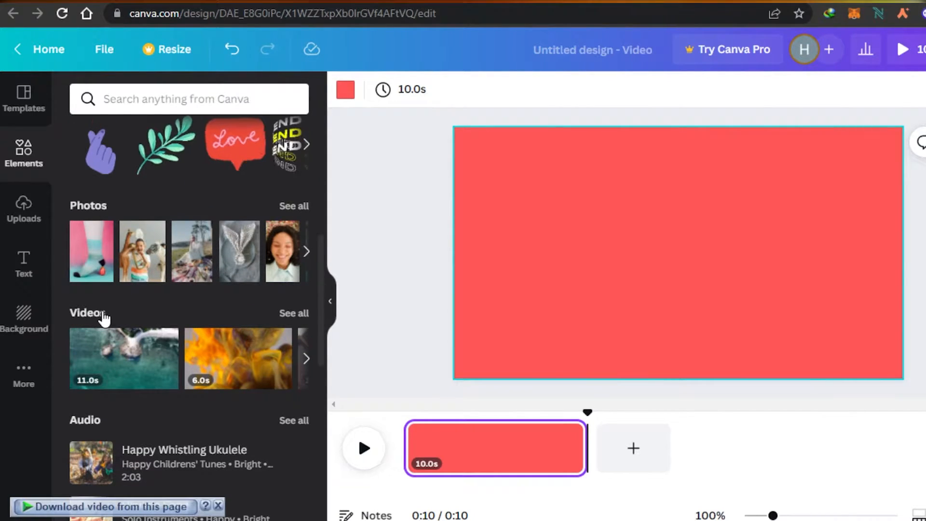
click(292, 317)
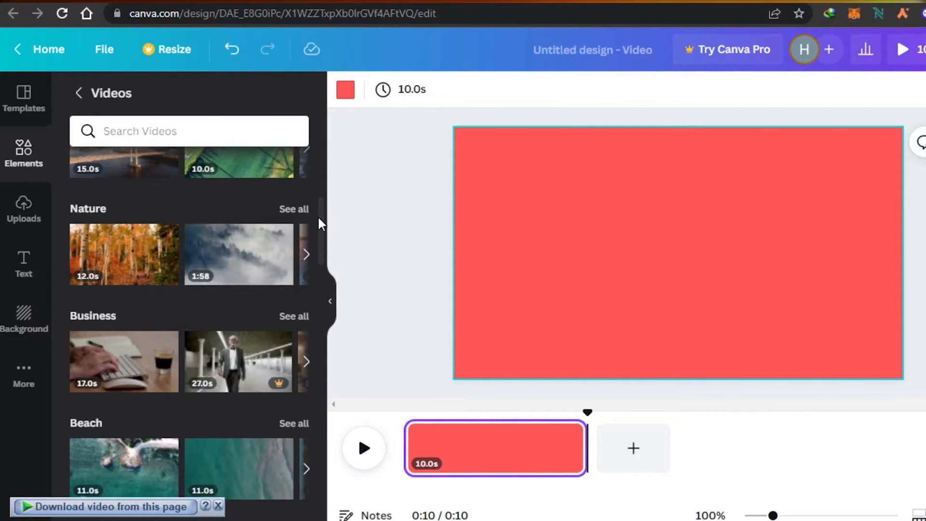
drag(318, 223, 340, 227)
Search the videos for "city" and add the 5.0-second clip of the night skyline over water to the page.
click(209, 126)
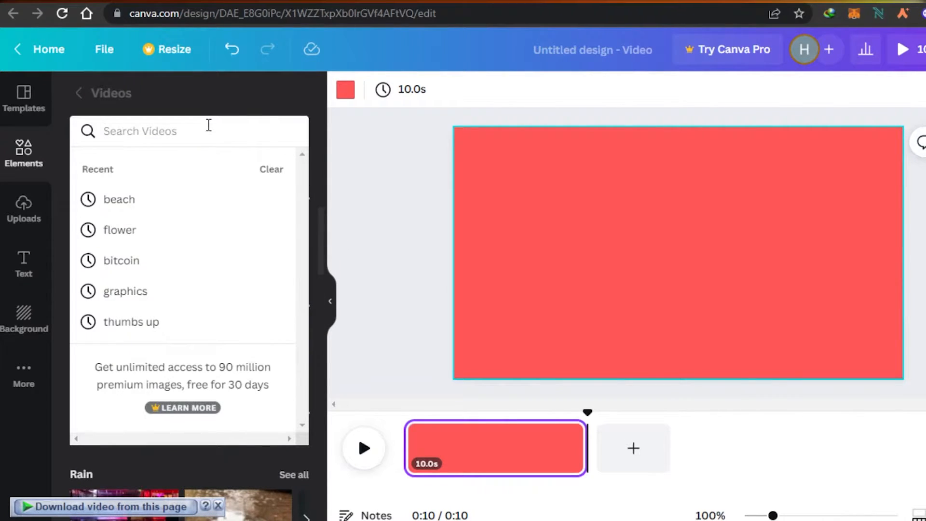
text(city)
key(Return)
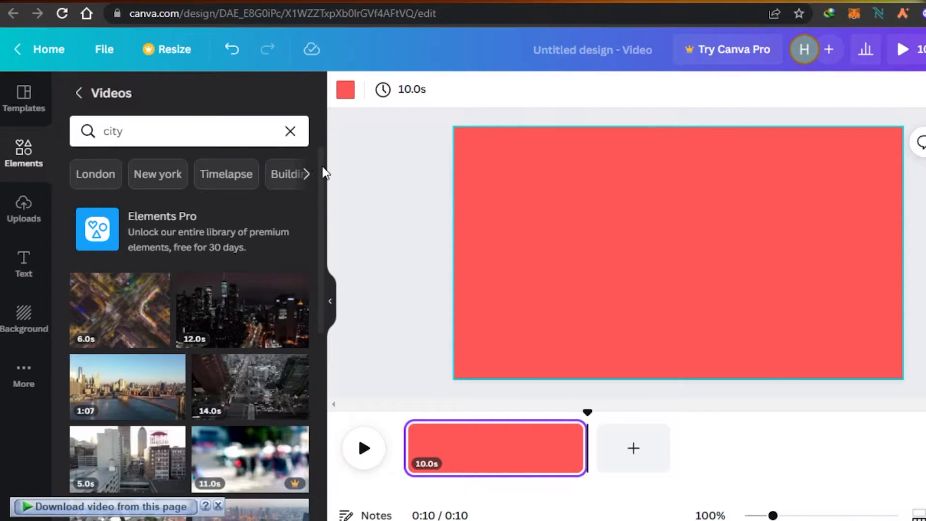
drag(324, 173, 325, 334)
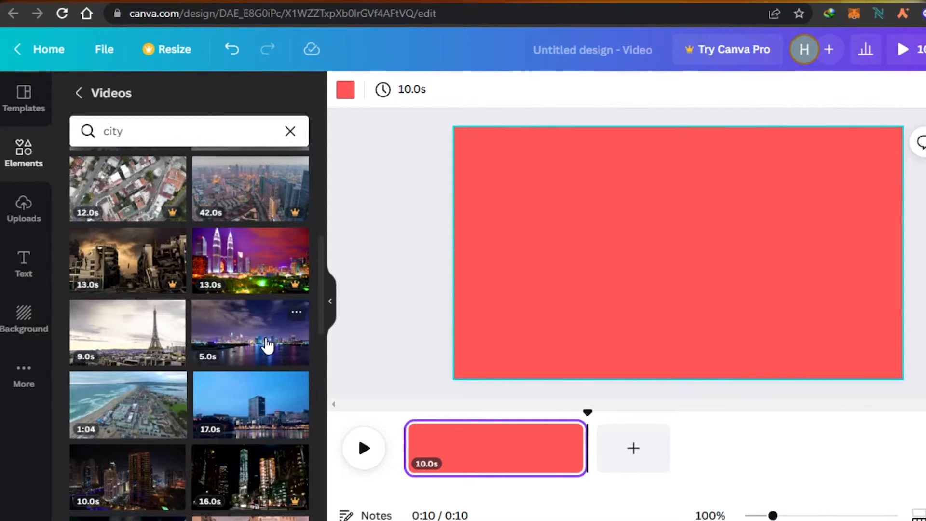
click(266, 345)
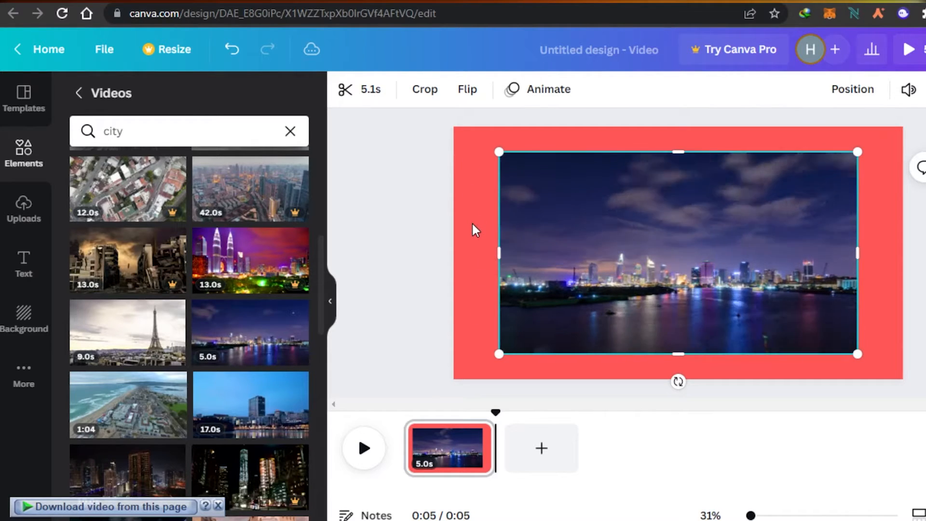
Enlarge the city clip past the page edges so that it fills the whole page.
drag(445, 247, 433, 249)
drag(647, 152, 647, 124)
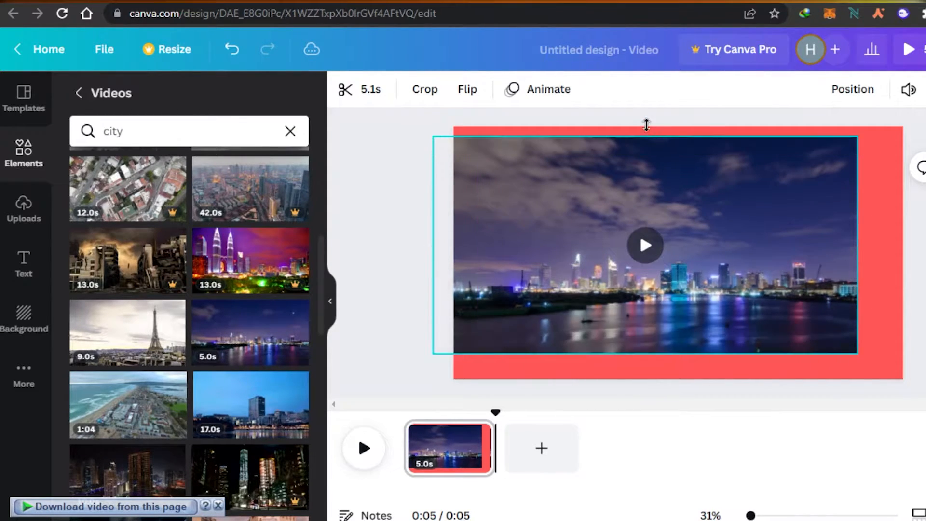
drag(646, 124, 647, 108)
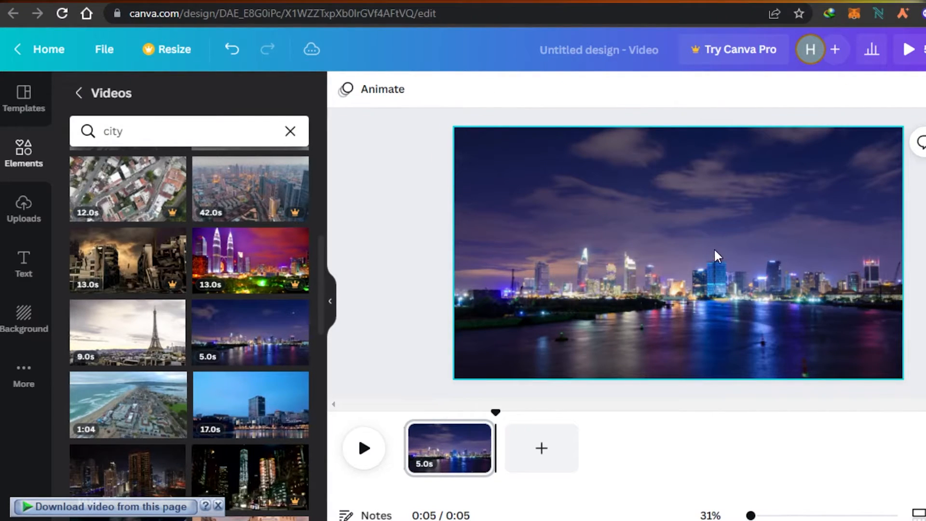
click(468, 392)
Play the page to preview the city clip, and select the clip on the page.
click(363, 448)
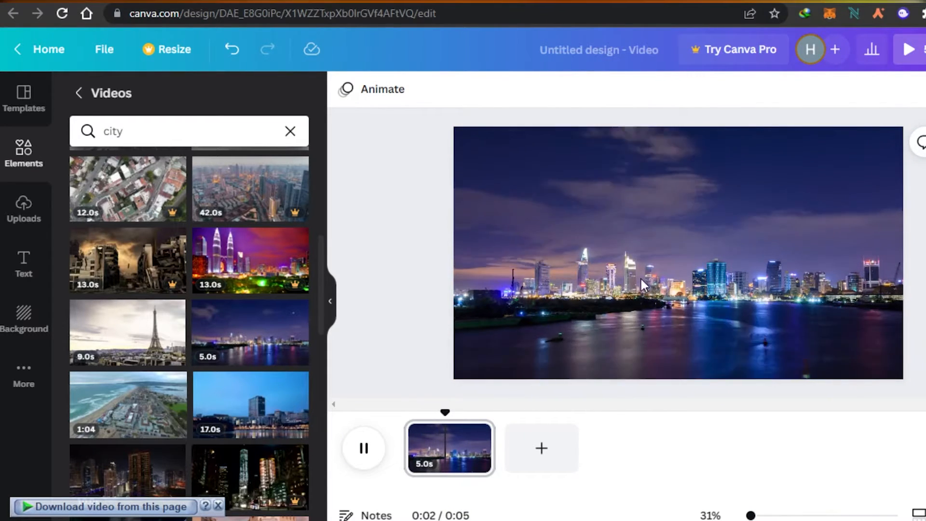
click(870, 230)
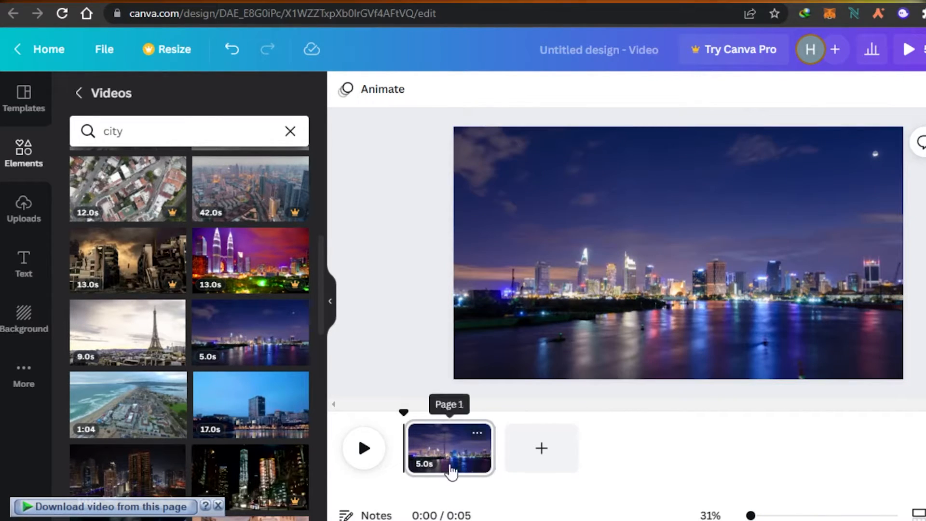
click(546, 220)
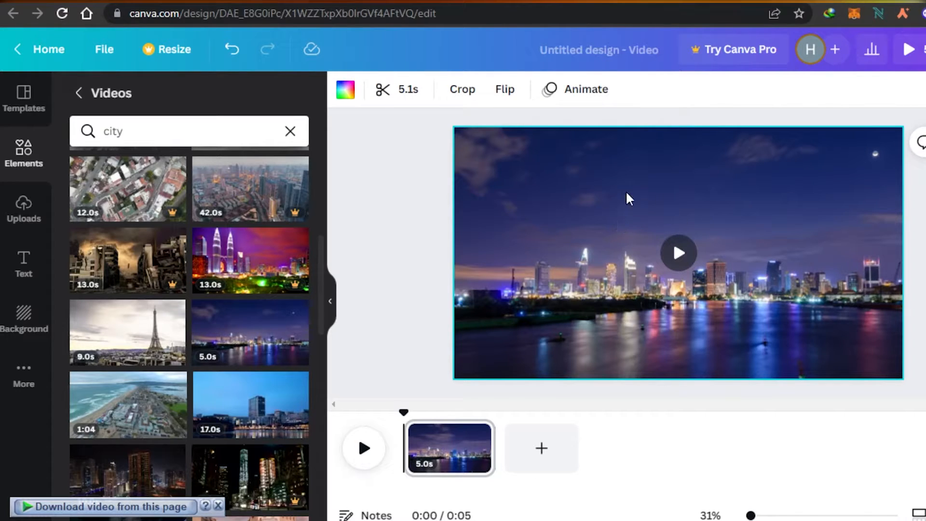
Add a heading reading "MY TRAVEL DIARIES" over the city clip, enlarge it to font size 116 and center it.
click(23, 261)
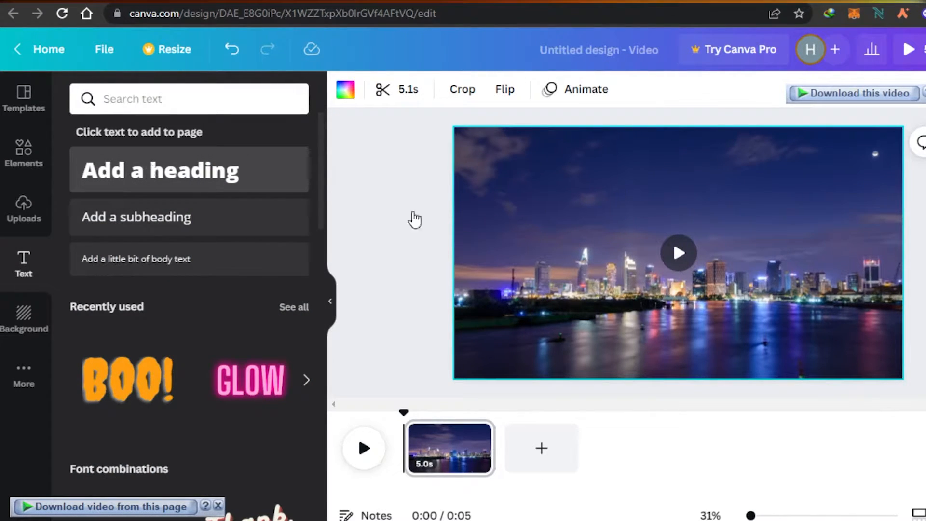
drag(905, 263, 918, 269)
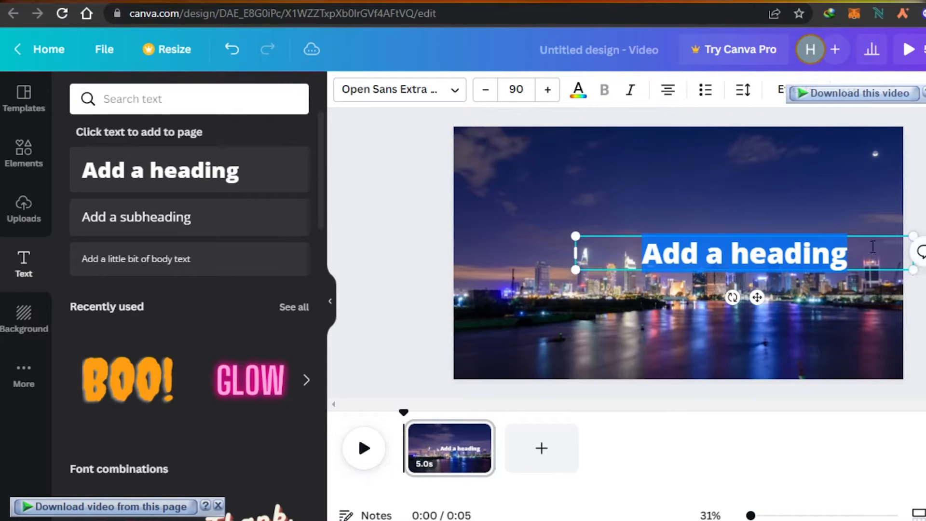
key(BackSpace)
text(MY TRAVEL DIARIES)
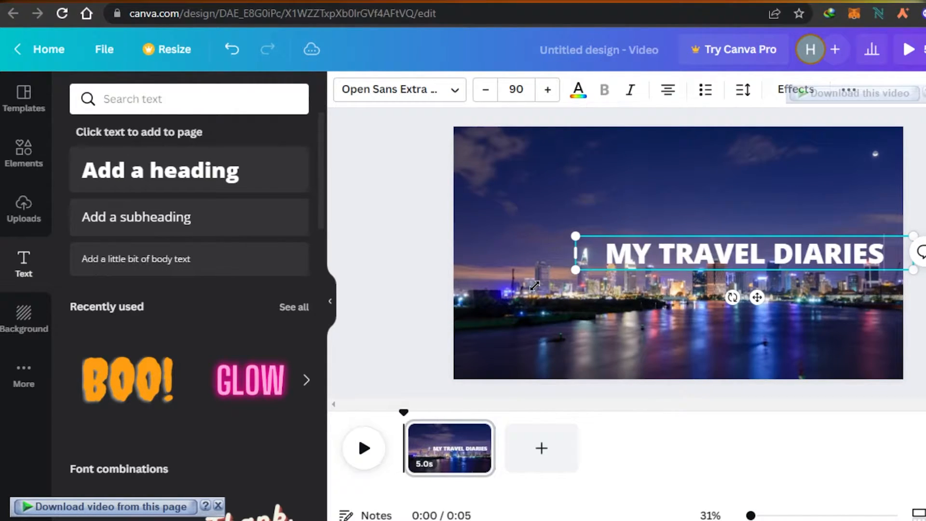
drag(575, 270, 477, 302)
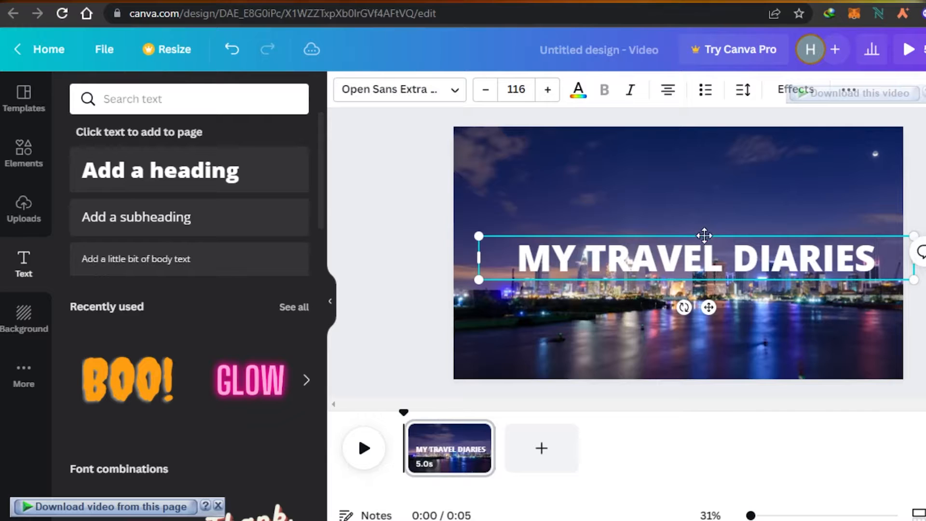
mouse_move(709, 231)
mouse_down()
mouse_move(667, 225)
mouse_move(699, 217)
mouse_move(691, 228)
mouse_up()
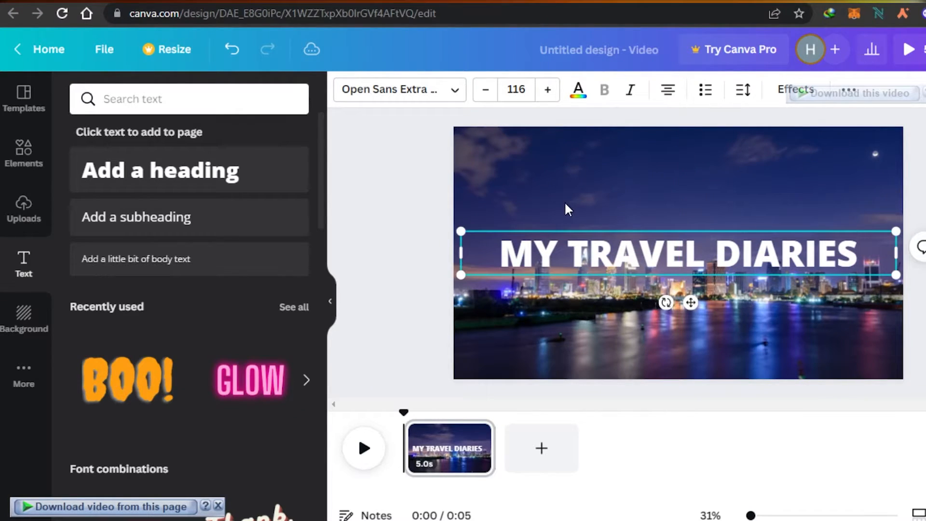
Check the available fonts without switching, color the heading black and center it on the page.
click(447, 98)
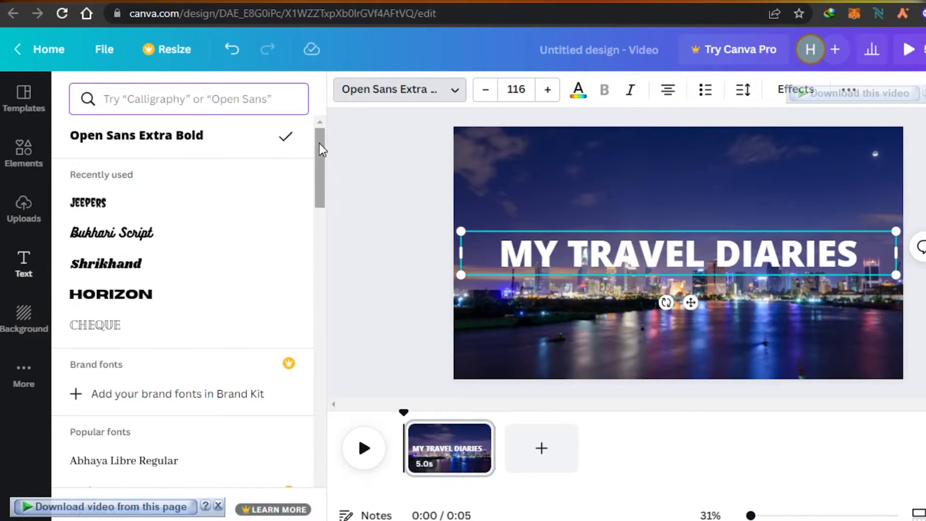
drag(319, 143, 307, 164)
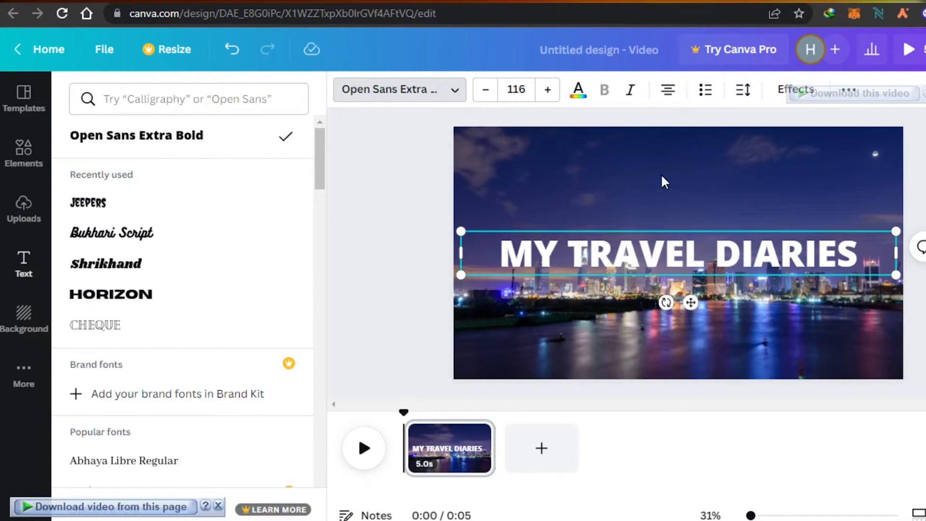
mouse_move(646, 229)
mouse_down()
mouse_move(650, 215)
mouse_move(640, 238)
mouse_up()
click(579, 90)
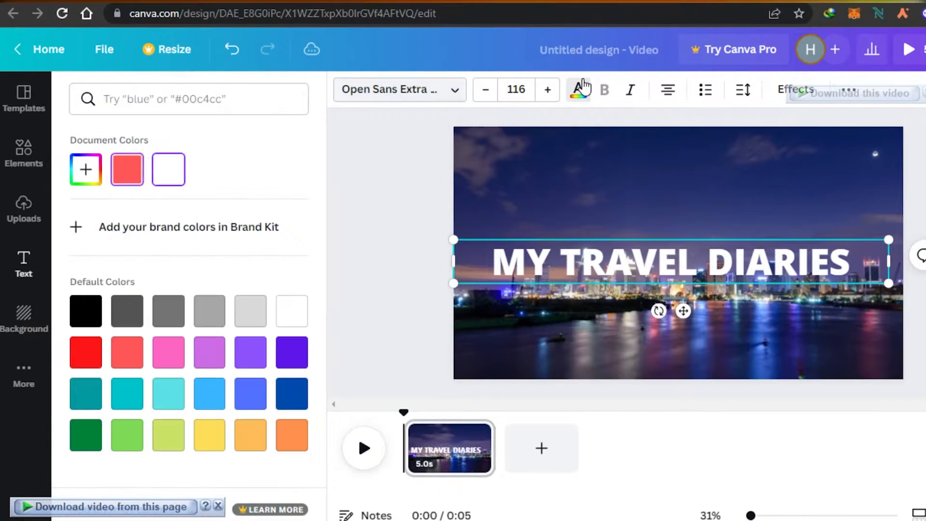
click(99, 312)
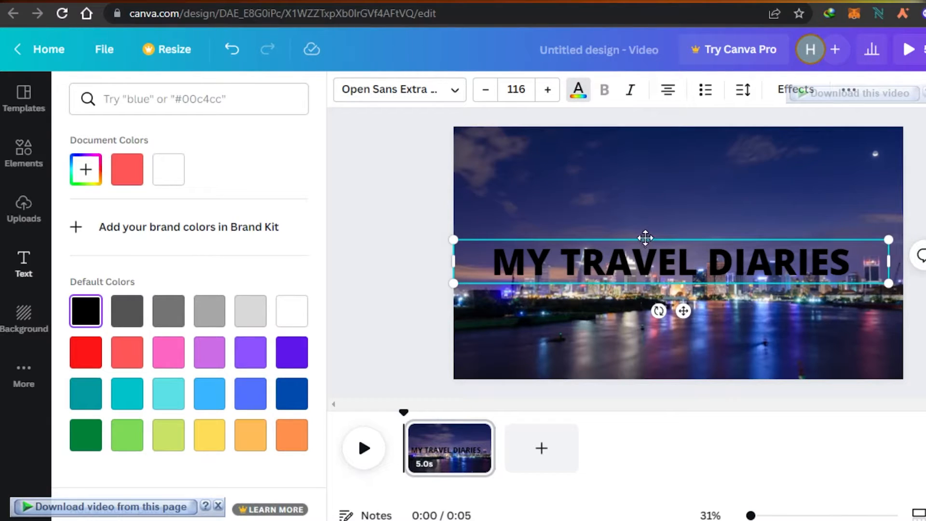
mouse_move(645, 237)
mouse_down()
mouse_move(657, 240)
mouse_move(653, 231)
mouse_up()
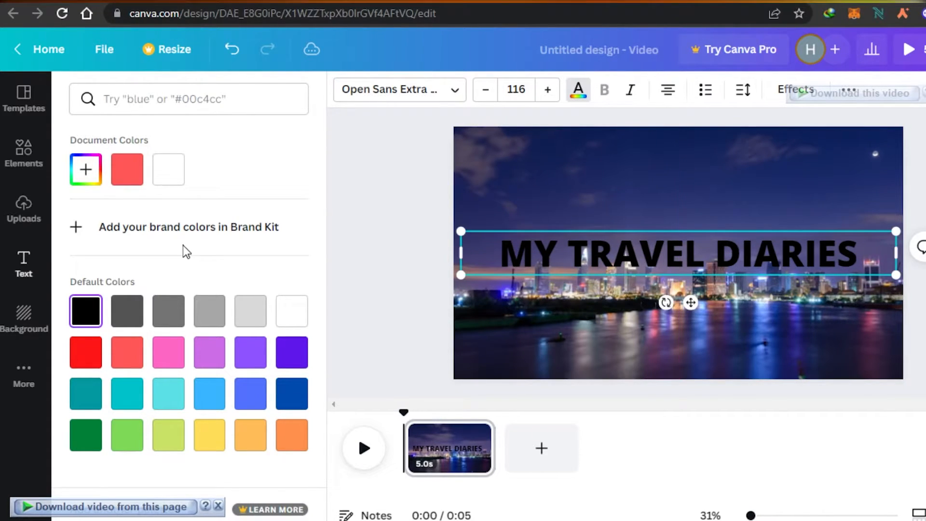
Add a square shape behind the heading and stretch it into a wide rectangle around the text.
click(32, 179)
click(82, 91)
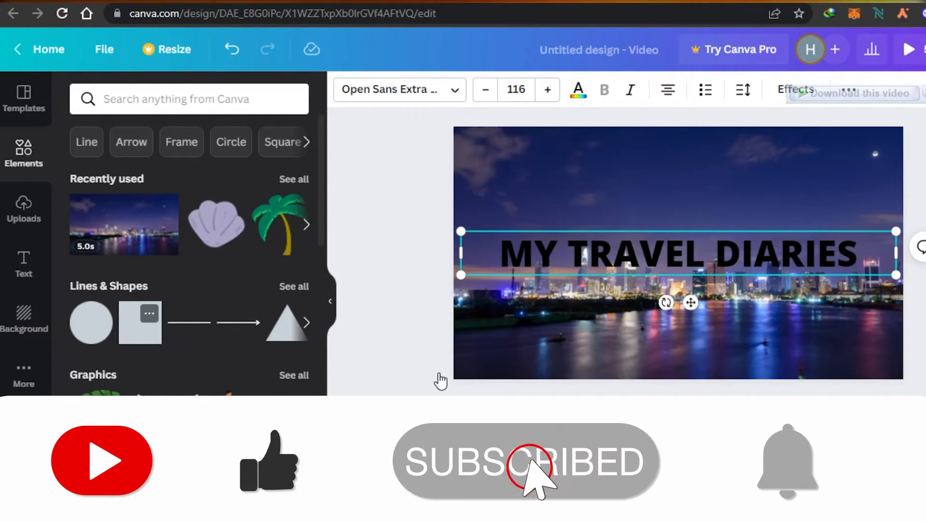
drag(614, 255, 491, 263)
drag(742, 253, 877, 268)
drag(684, 190, 682, 220)
drag(682, 317, 682, 280)
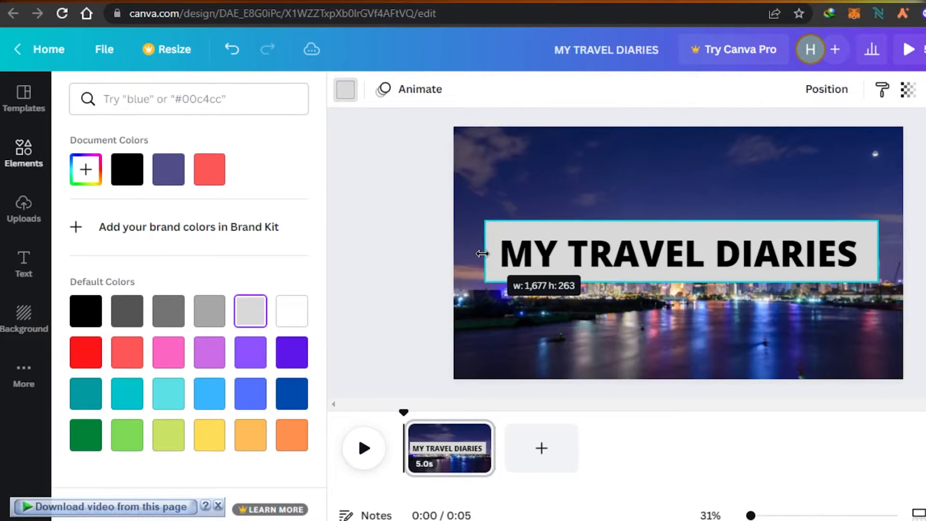
Fit the rectangle evenly around the heading and make it light gray with slight transparency.
drag(484, 252, 488, 252)
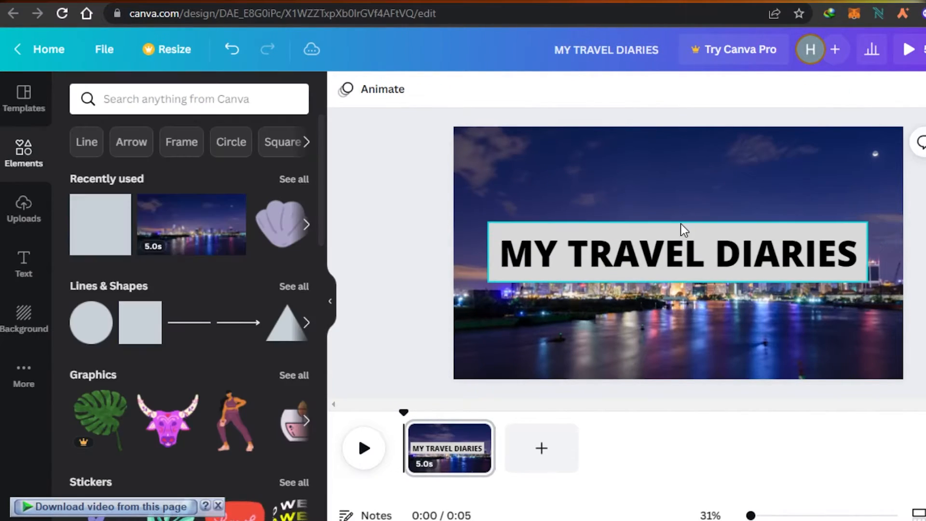
click(682, 228)
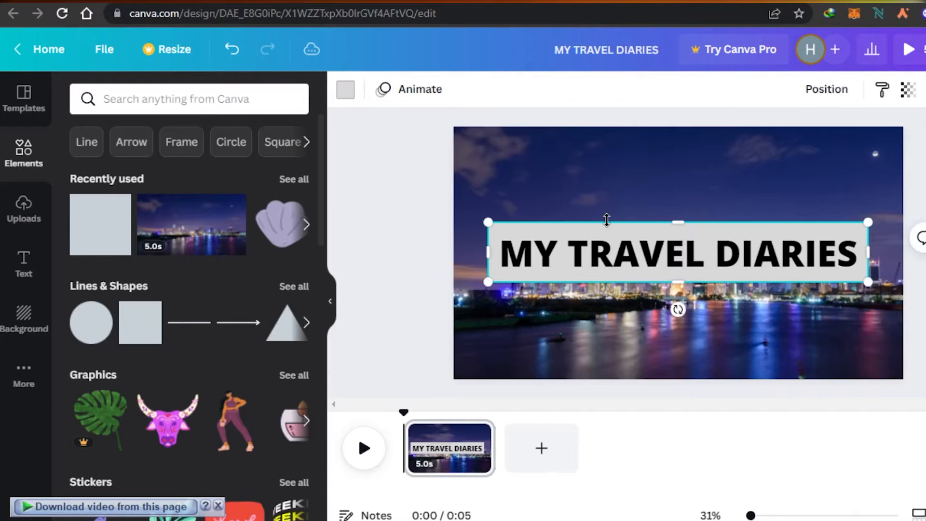
click(907, 91)
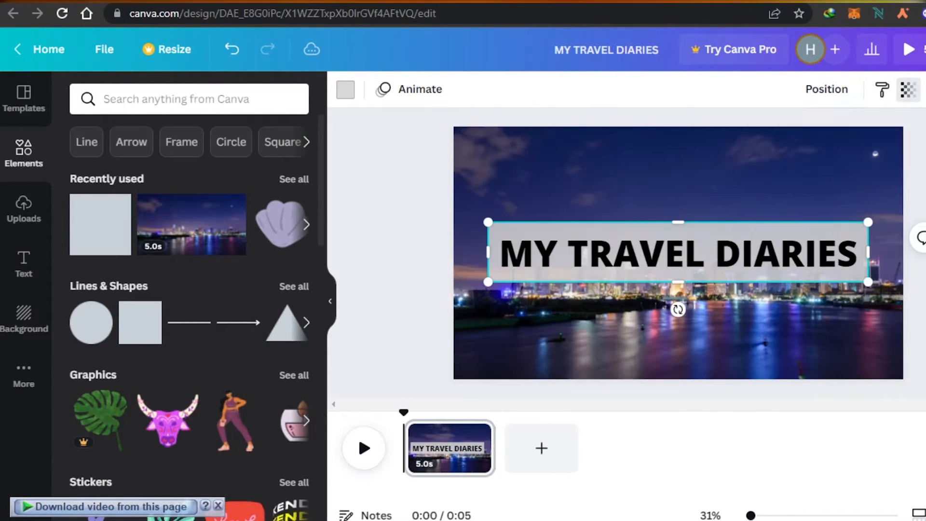
Shorten the first page to 4.0 seconds and add a second page after it.
mouse_move(450, 458)
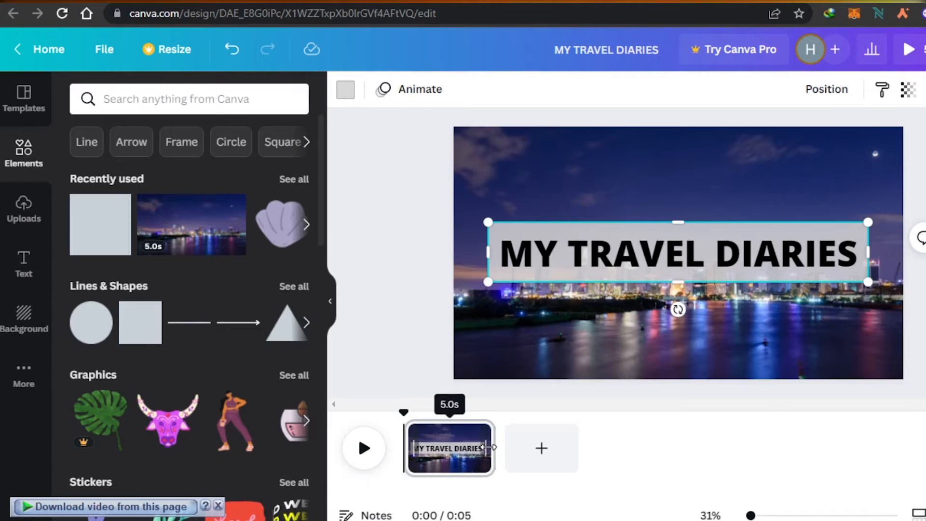
drag(490, 447, 471, 442)
click(523, 456)
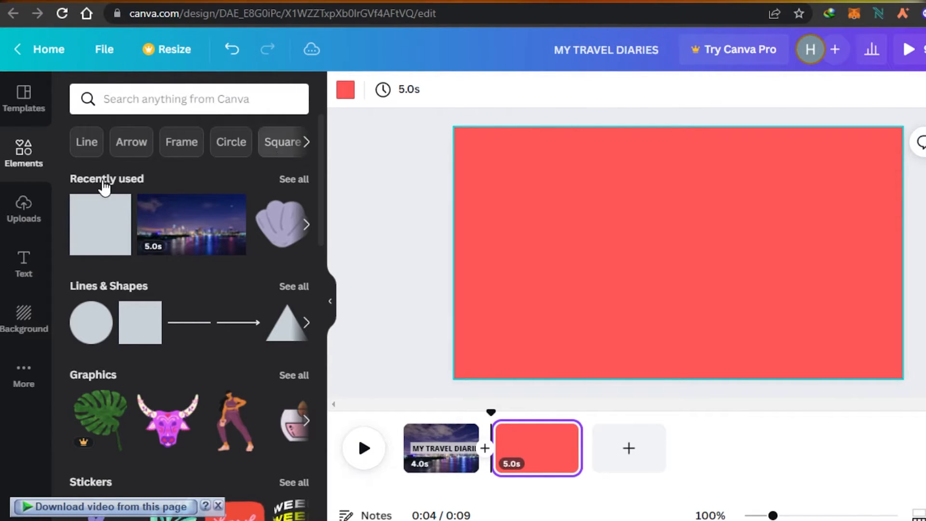
Browse the full audio library, try the Epic track Video Game Blockbuster, and place an audio track under the second page.
drag(319, 145, 362, 374)
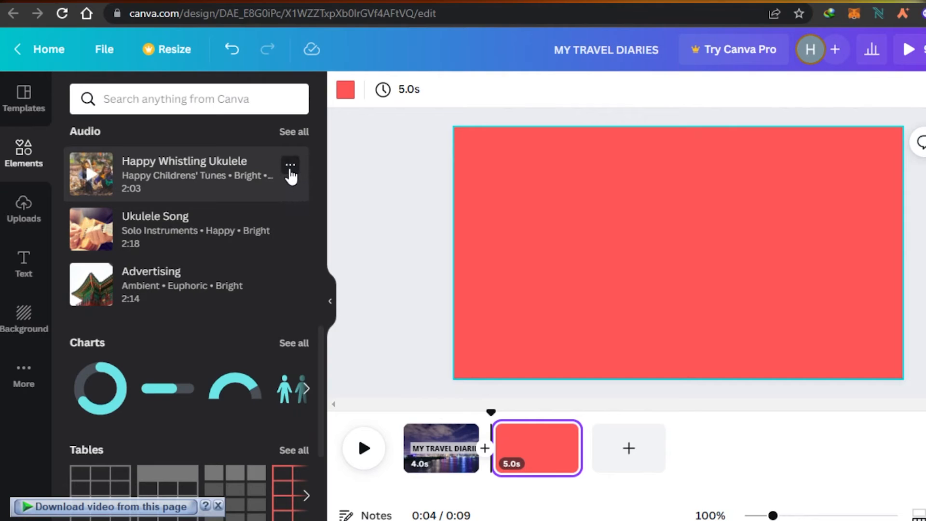
click(293, 132)
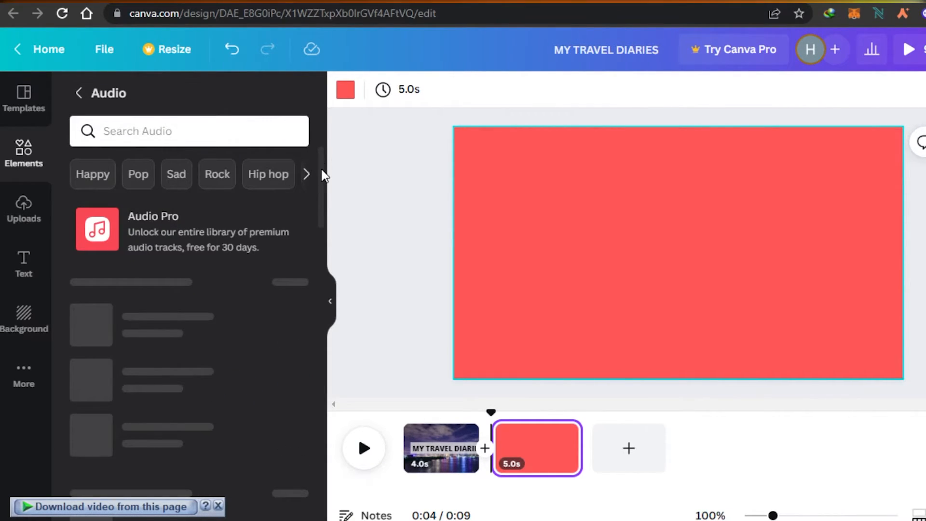
drag(322, 175, 326, 228)
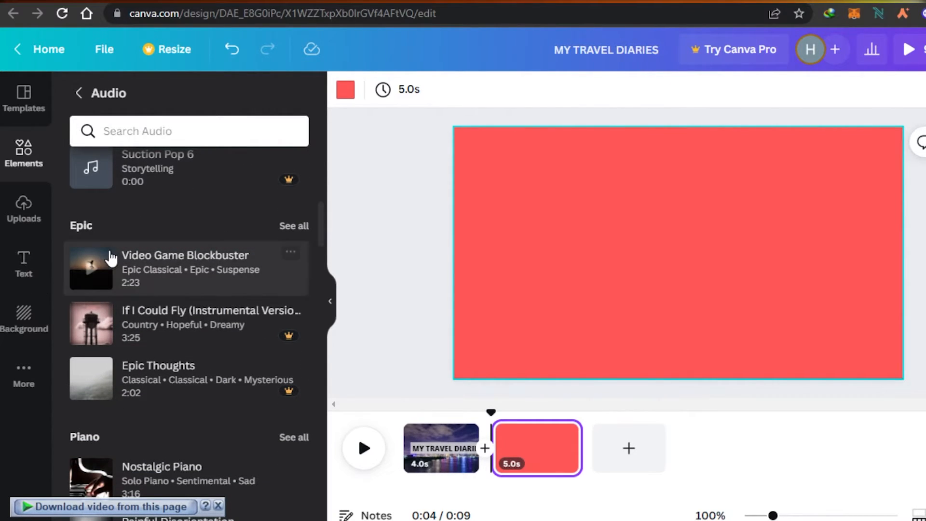
click(93, 276)
scroll(217, 273, down, 10)
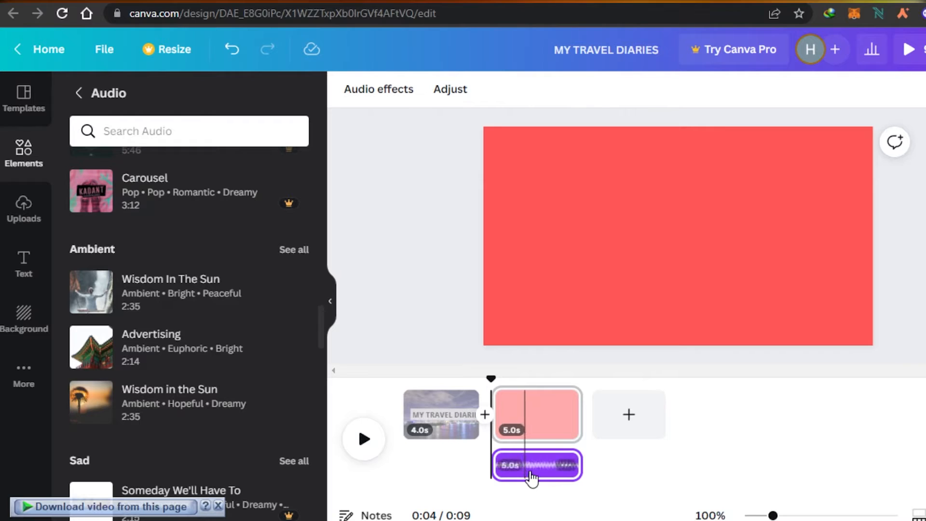
Make the audio track start at the beginning of the first page and trim its end to a length of 7.0 seconds.
drag(553, 473, 458, 471)
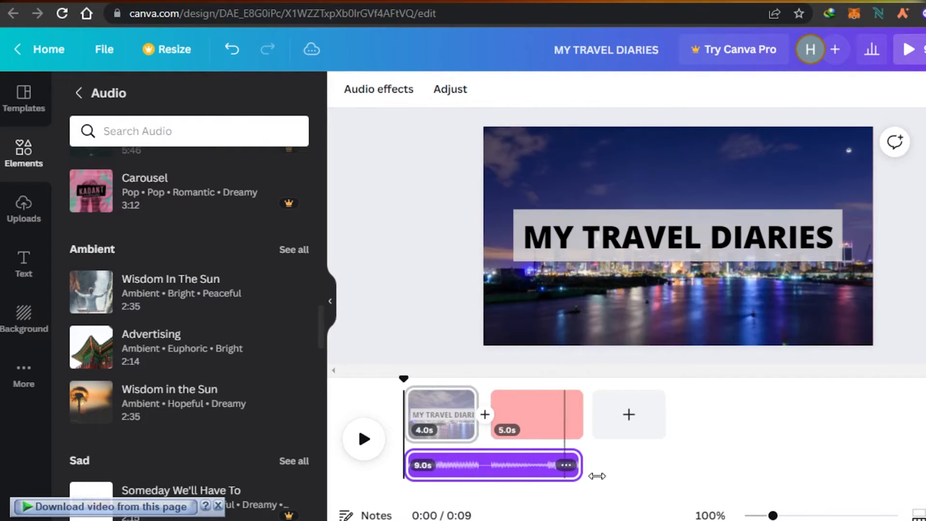
drag(577, 466, 540, 473)
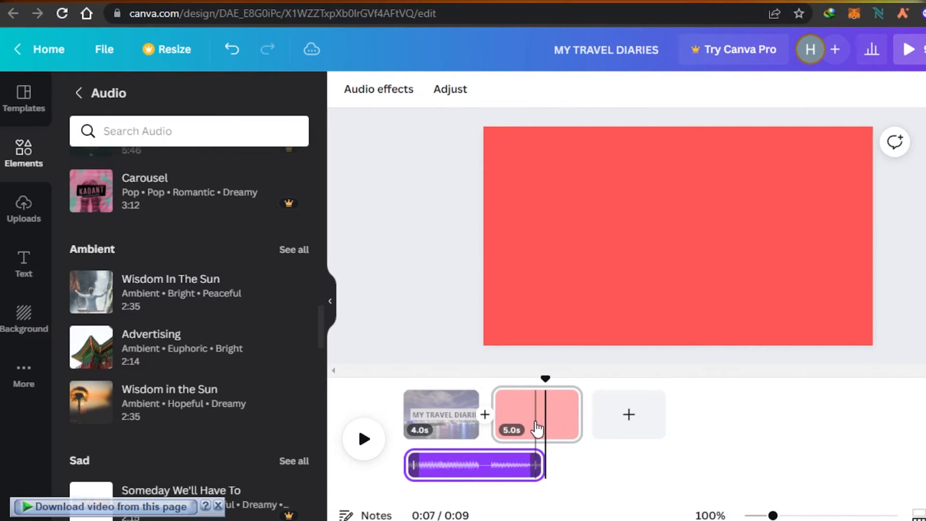
Add the FREE DELIVERY text style to the second page, delete the overlapping placeholder text and center the new title.
click(442, 475)
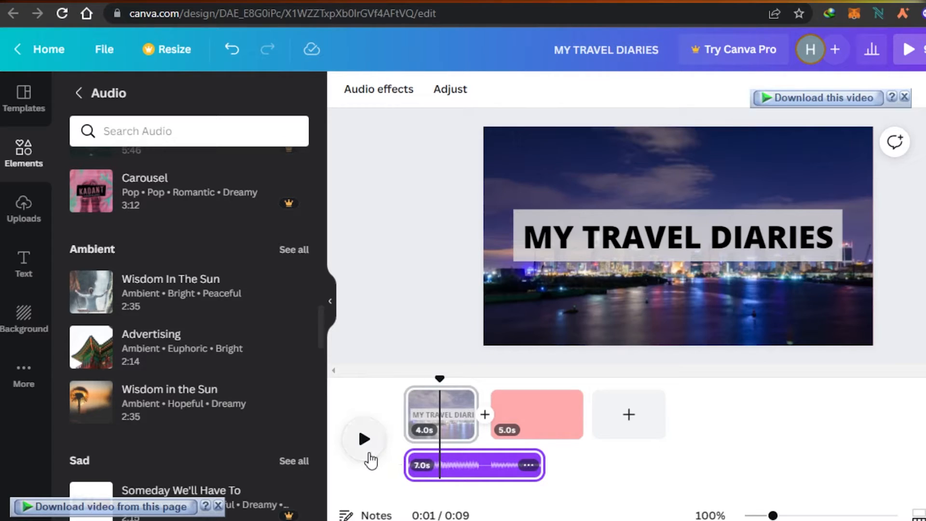
click(533, 485)
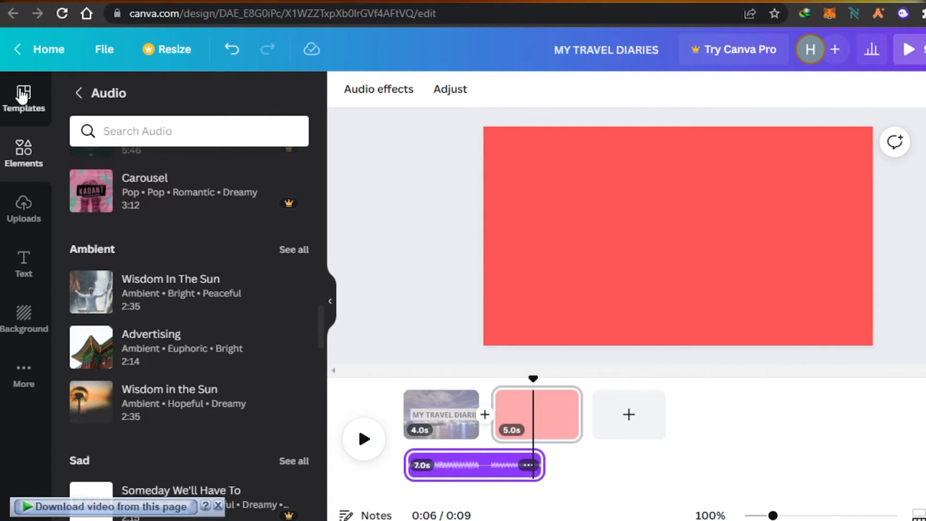
click(23, 273)
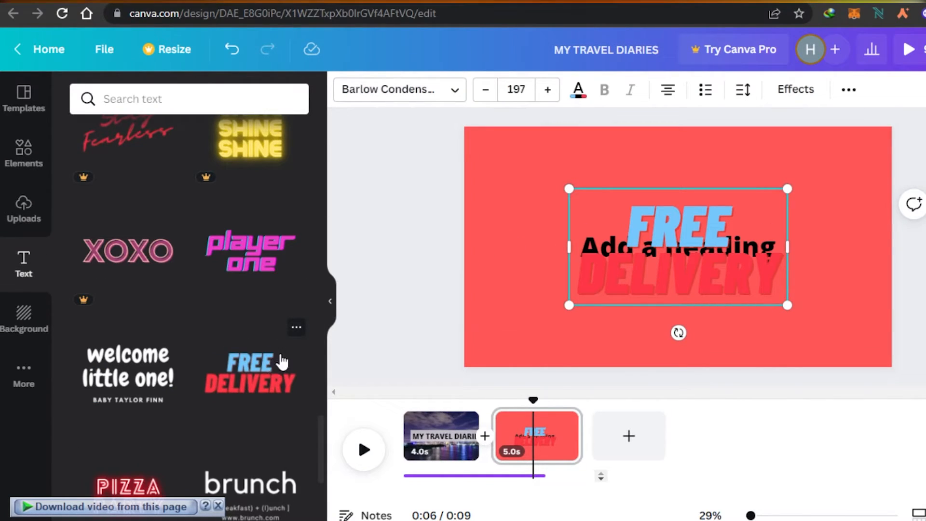
drag(705, 257, 785, 209)
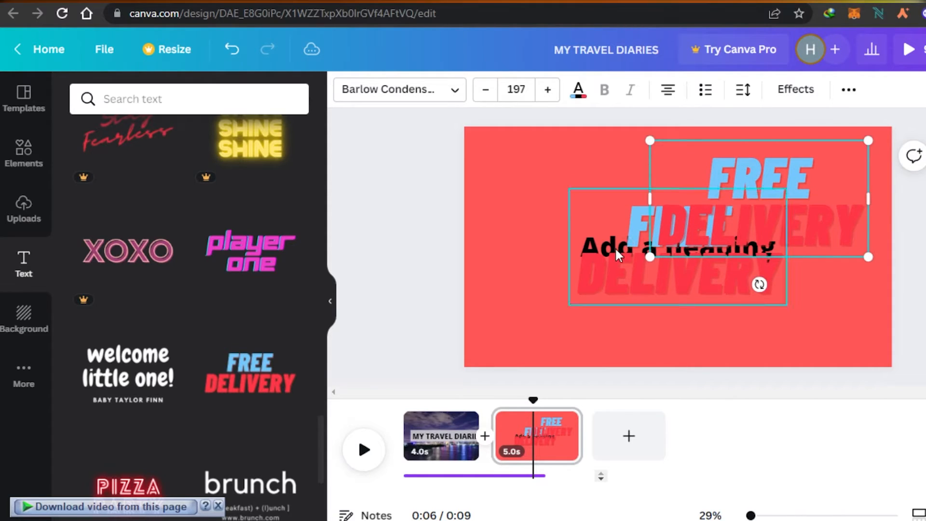
click(614, 247)
key(Delete)
drag(740, 232, 654, 284)
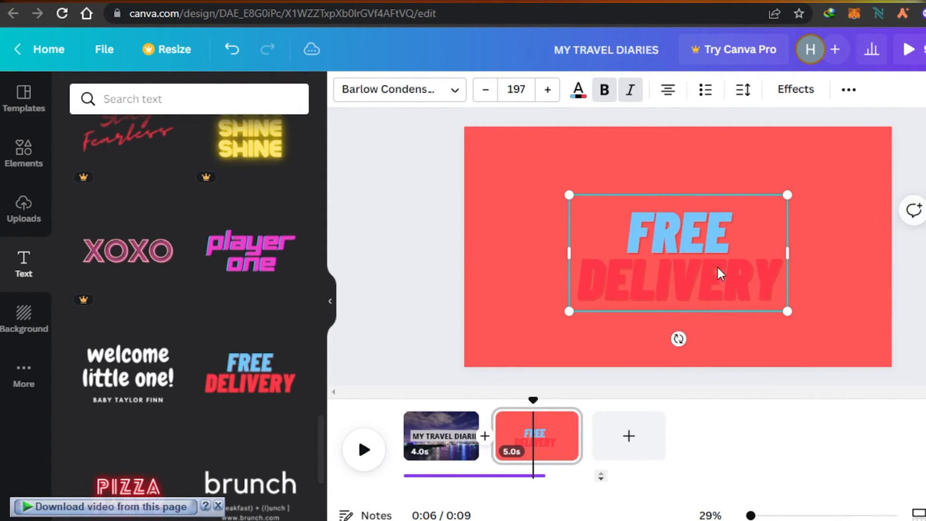
Replace the FREE DELIVERY text with "A DAY IN NEWYORK" in black.
click(778, 273)
key(BackSpace)
key(BackSpace)
key(BackSpace)
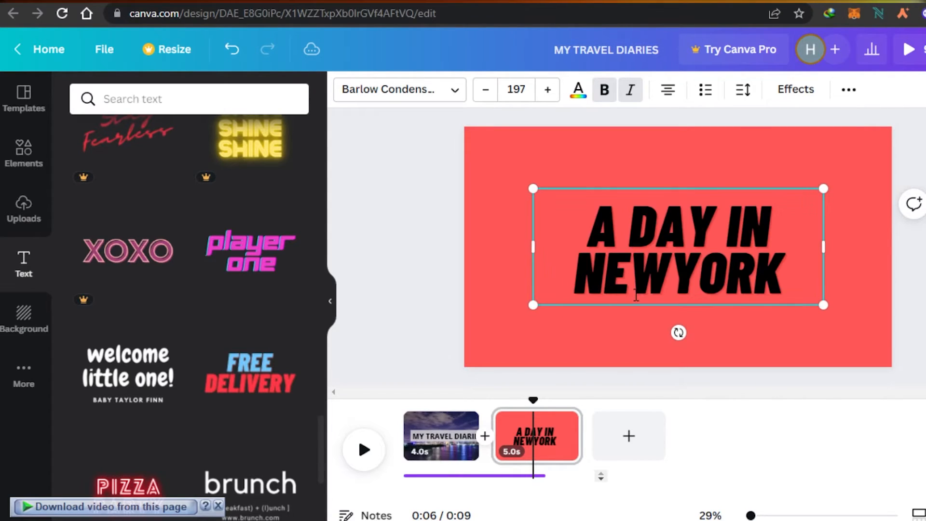
click(579, 337)
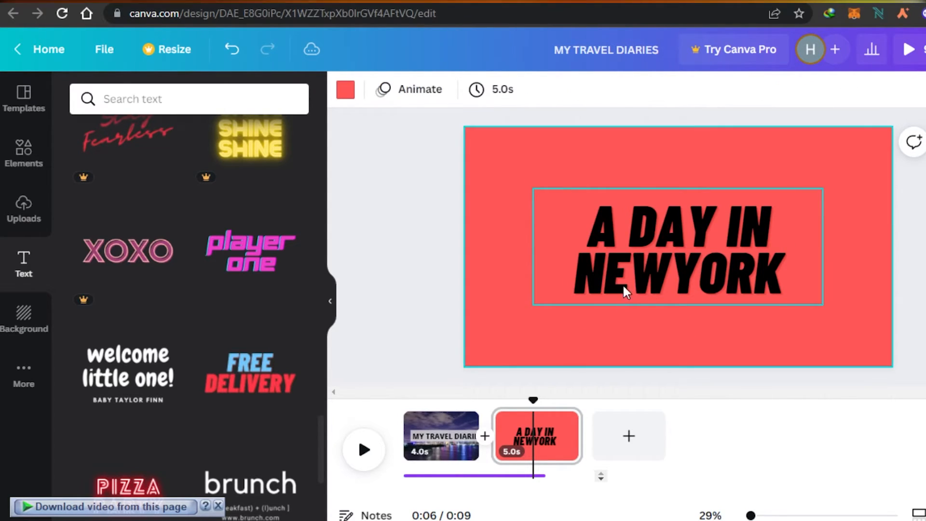
click(659, 259)
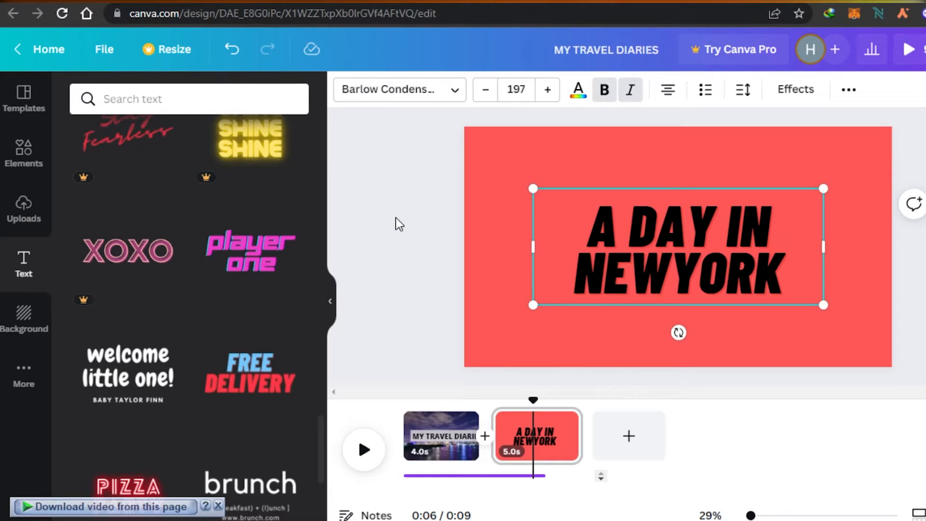
Bring up the city video results among the elements and change the second page's title to "A DAY IN PARIS".
click(32, 156)
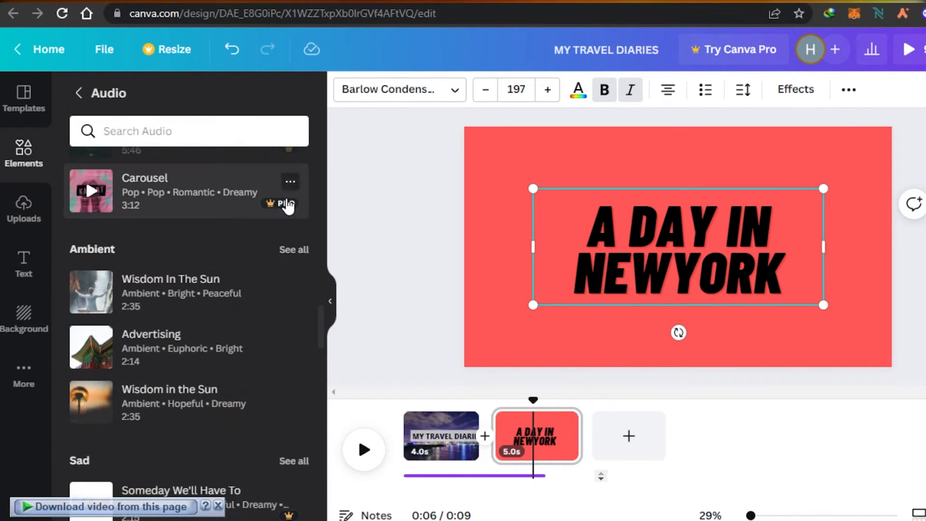
click(79, 93)
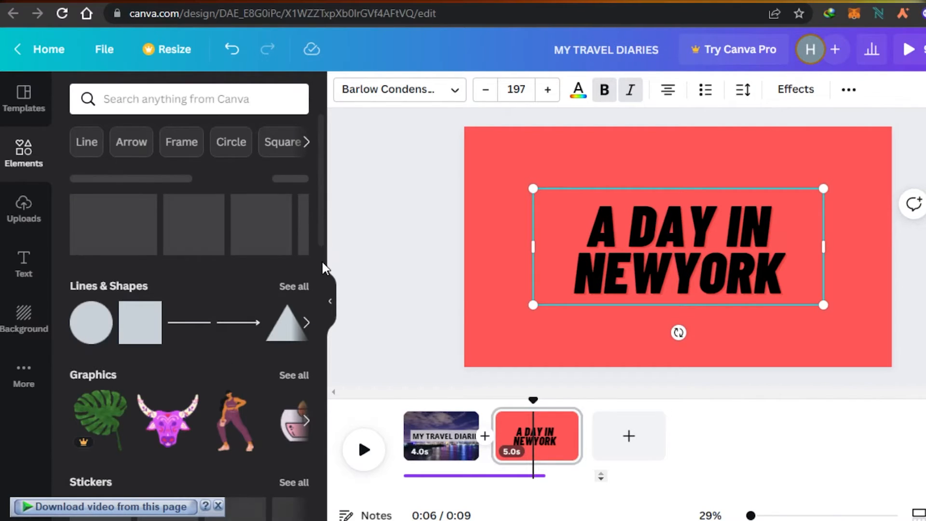
scroll(323, 263, down, 15)
scroll(323, 262, up, 9)
scroll(322, 289, down, 3)
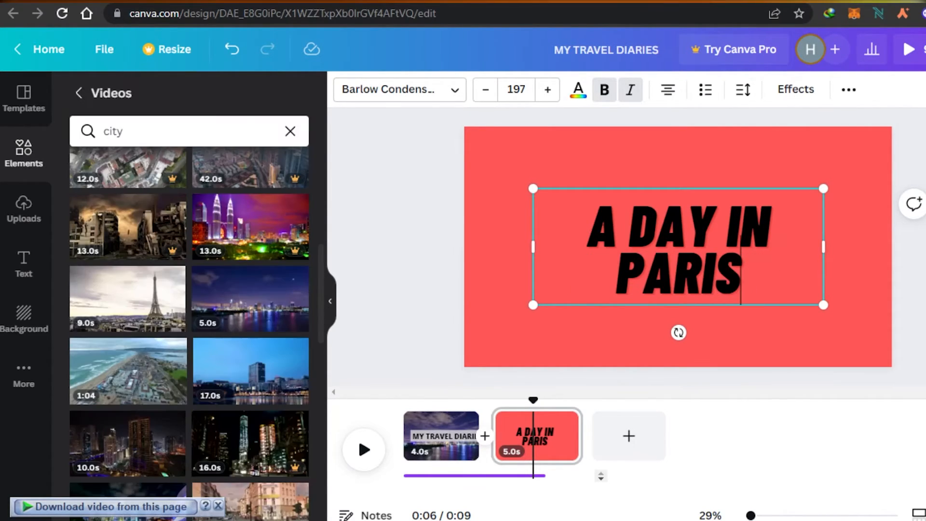
mouse_move(661, 187)
mouse_down()
mouse_move(651, 163)
mouse_move(666, 186)
mouse_move(649, 184)
mouse_up()
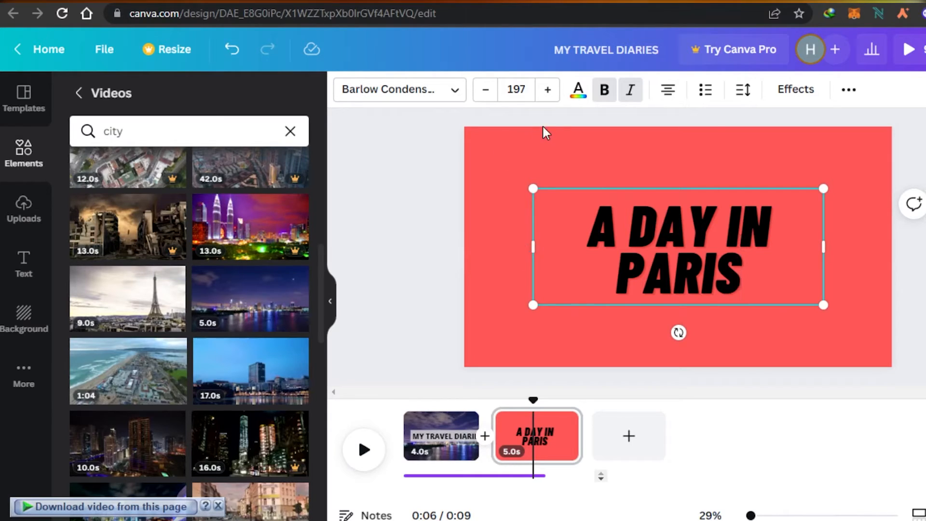
Set the second page's background color to the light gray document color.
click(523, 159)
click(339, 97)
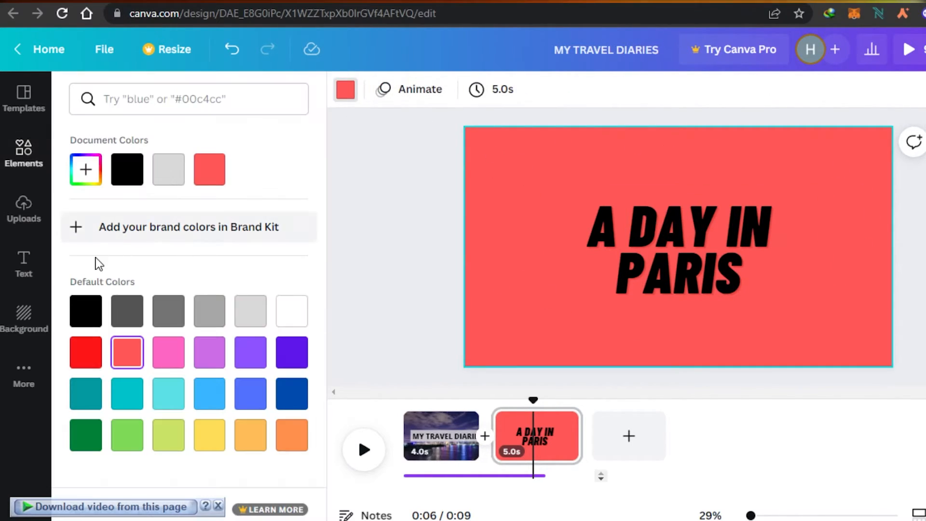
click(169, 171)
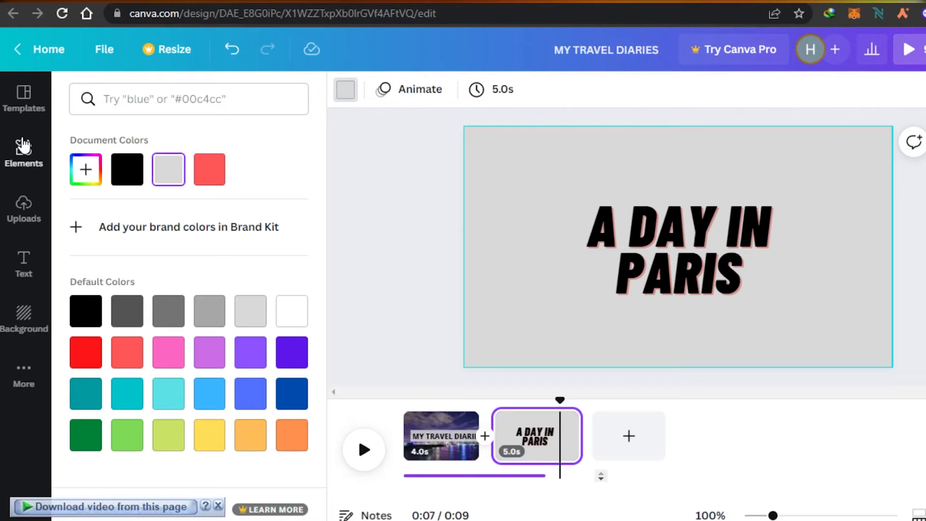
Look through the uploaded videos, images and audio.
click(28, 313)
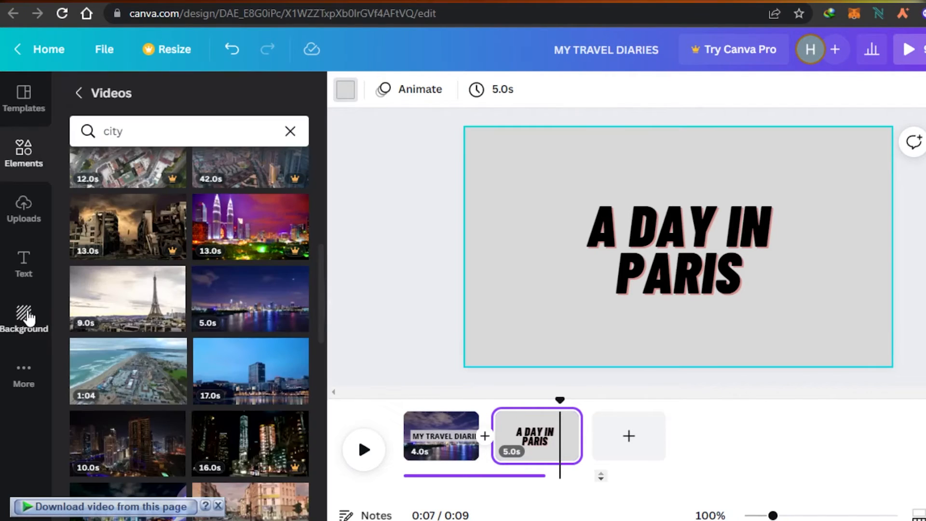
click(25, 213)
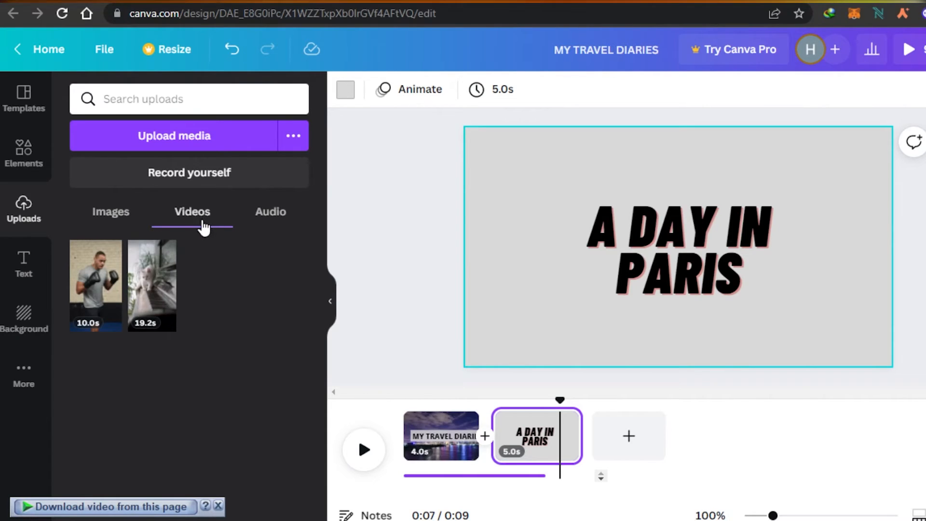
click(123, 221)
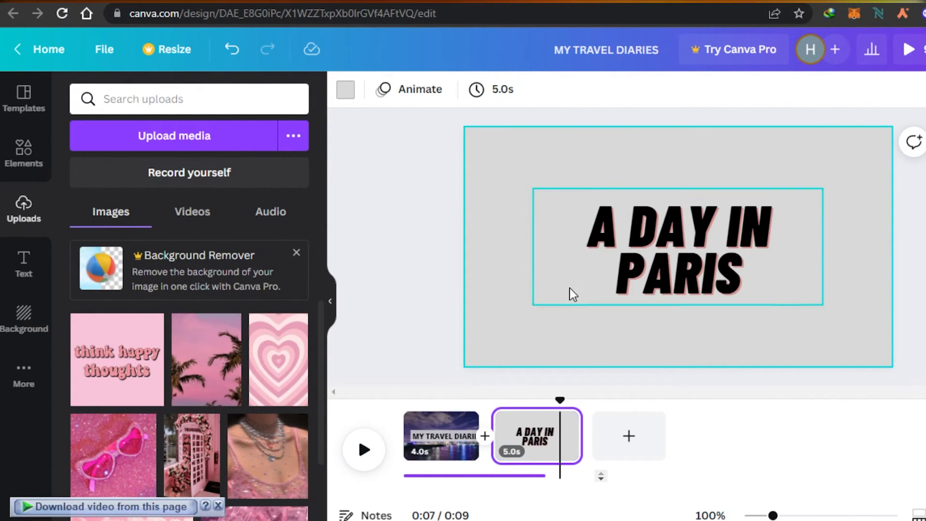
click(261, 216)
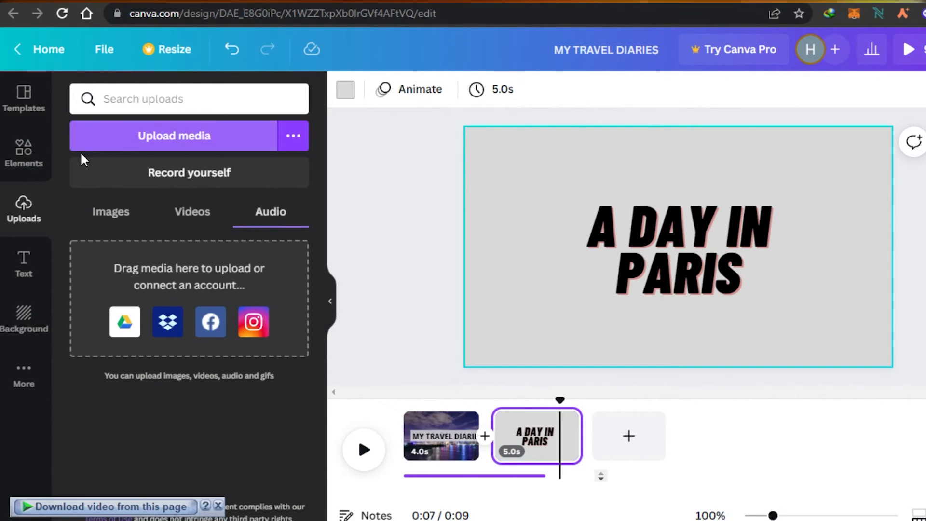
Use the 9.0-second Eiffel Tower clip from the city videos as the second page's full background.
click(29, 149)
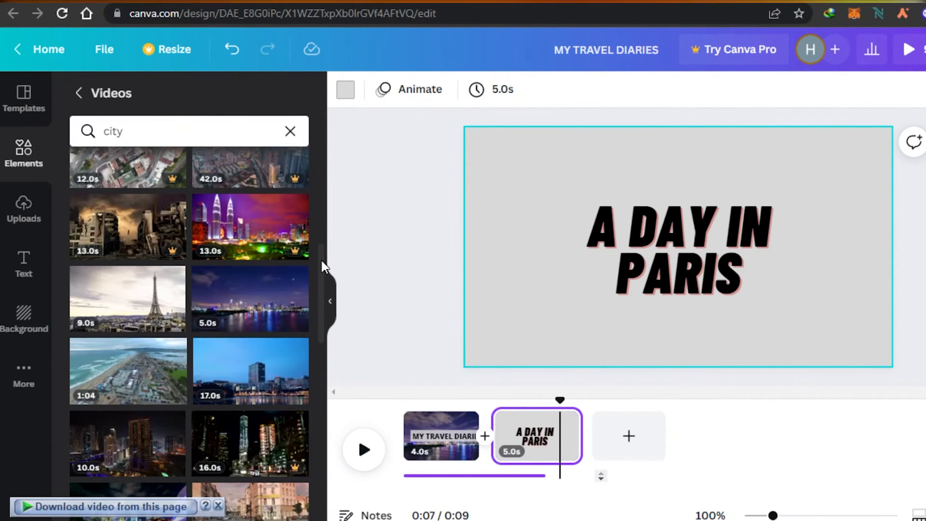
drag(323, 267, 320, 337)
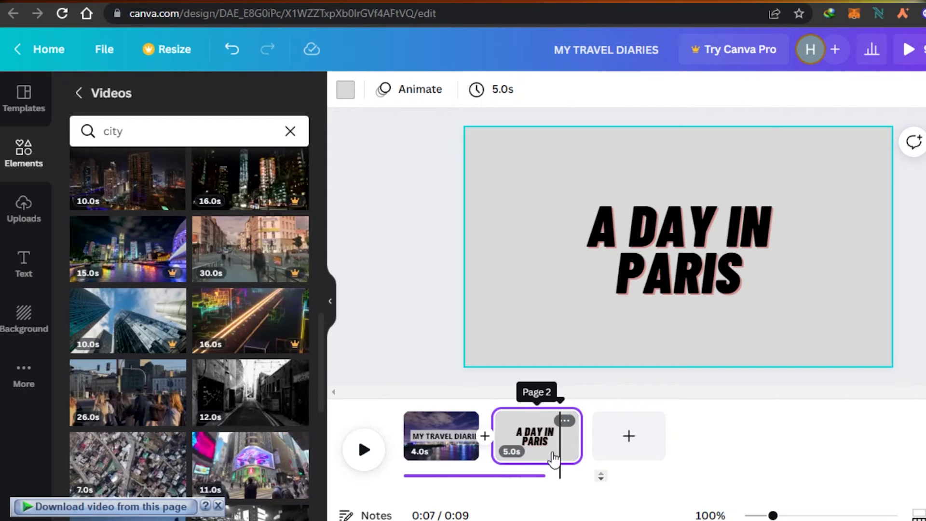
mouse_move(578, 440)
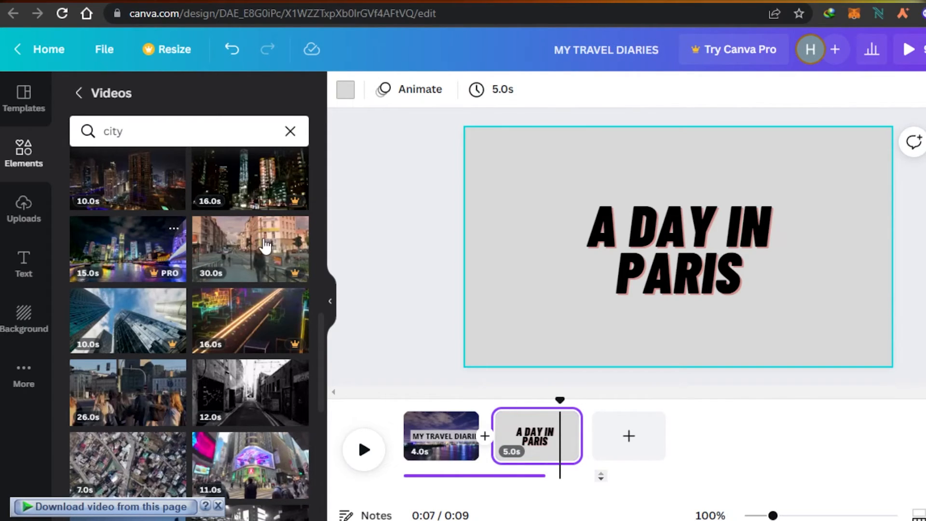
drag(322, 326, 323, 256)
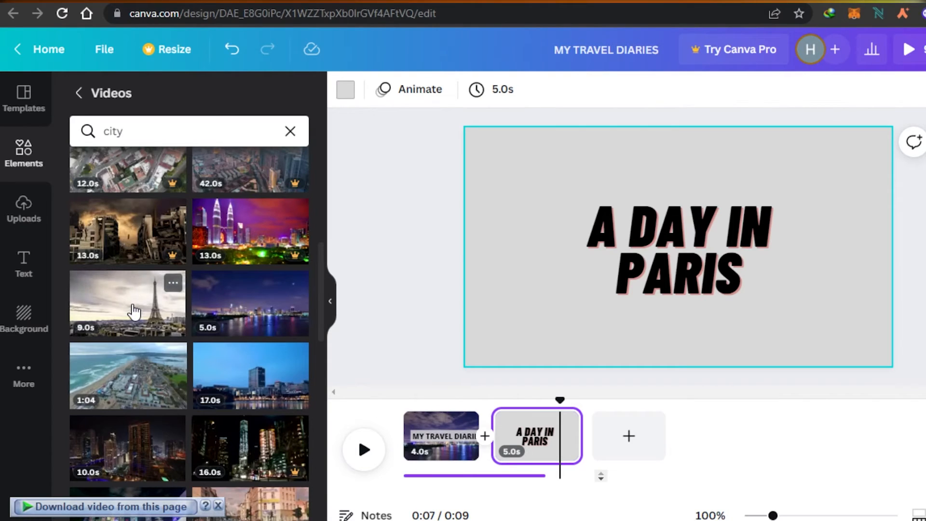
click(124, 318)
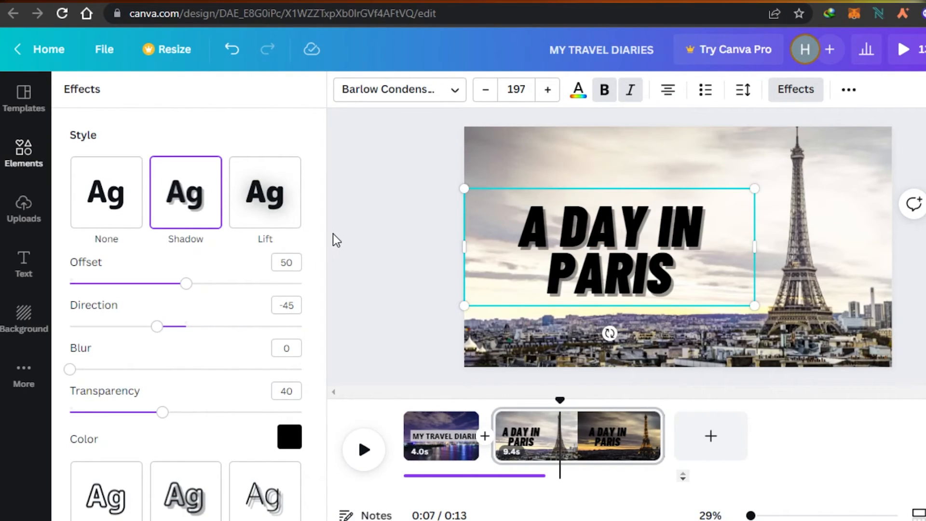
Give the "A DAY IN PARIS" title a black shadow and reduce it to size 181 beside the tower.
drag(325, 234, 328, 323)
click(370, 201)
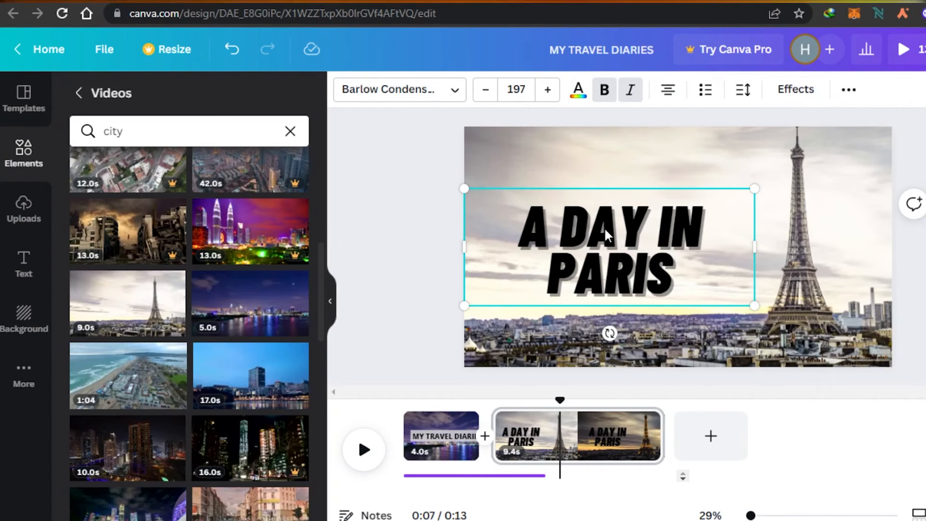
mouse_move(604, 237)
mouse_down()
mouse_move(601, 222)
mouse_move(601, 240)
mouse_up()
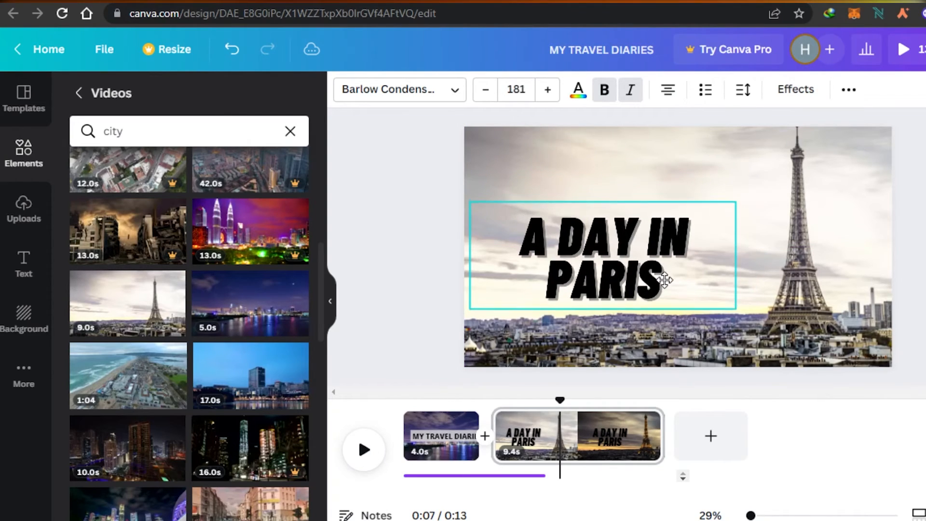
mouse_move(665, 280)
mouse_down()
mouse_move(666, 250)
mouse_move(669, 278)
mouse_up()
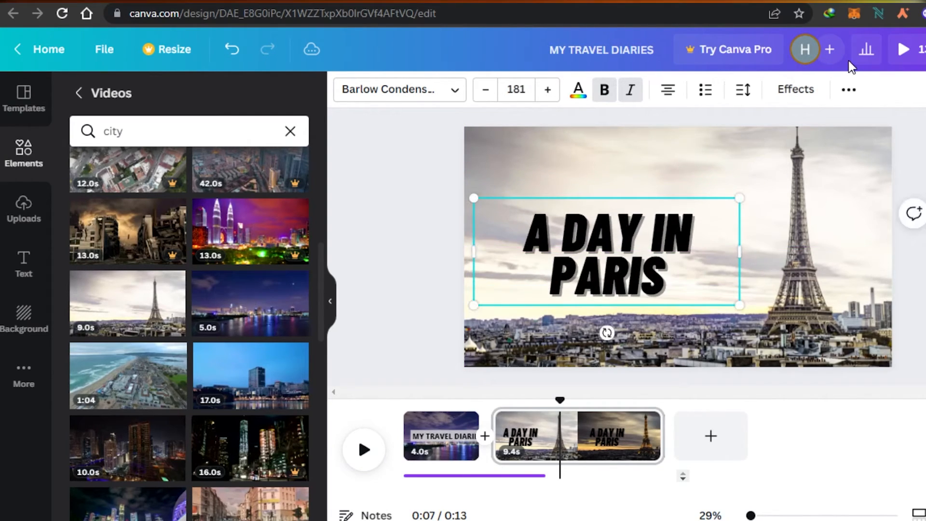
Try the Rise, Pan and Fade text animations on the title and apply Ascend on enter.
click(850, 94)
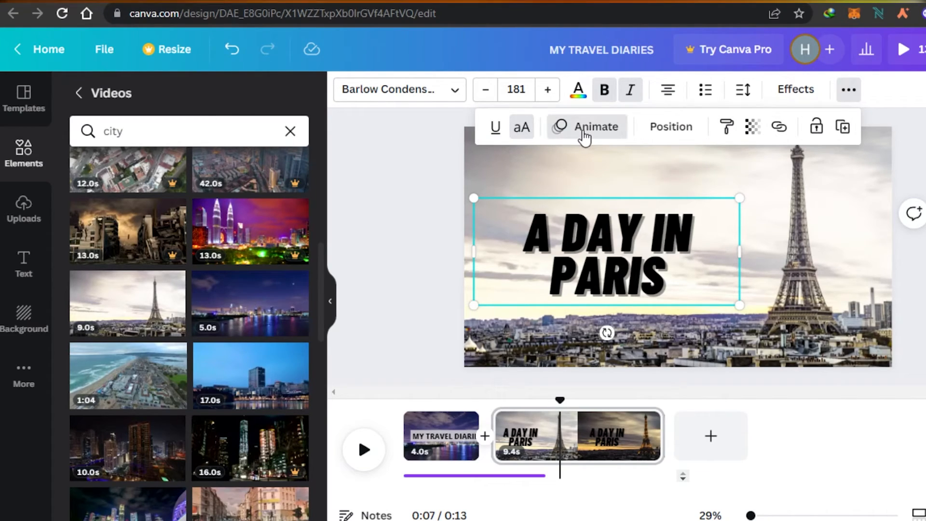
click(585, 139)
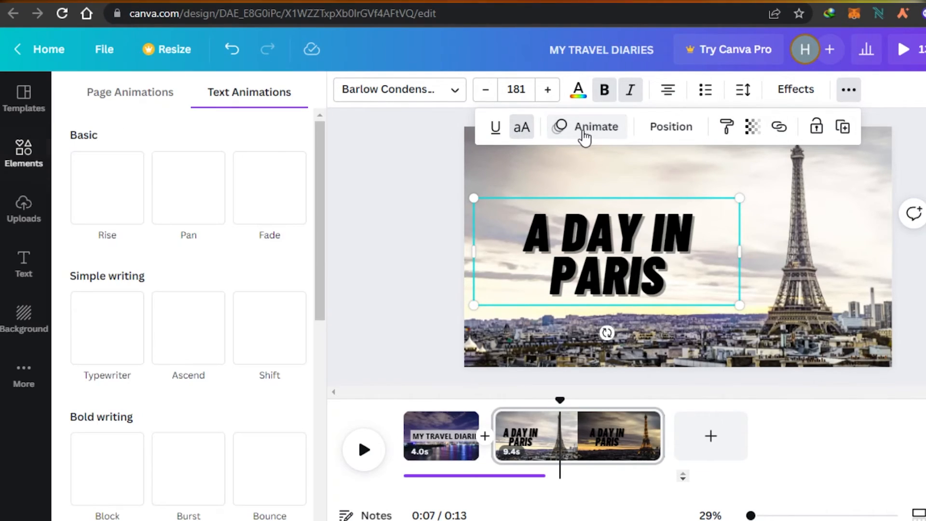
click(117, 231)
click(208, 205)
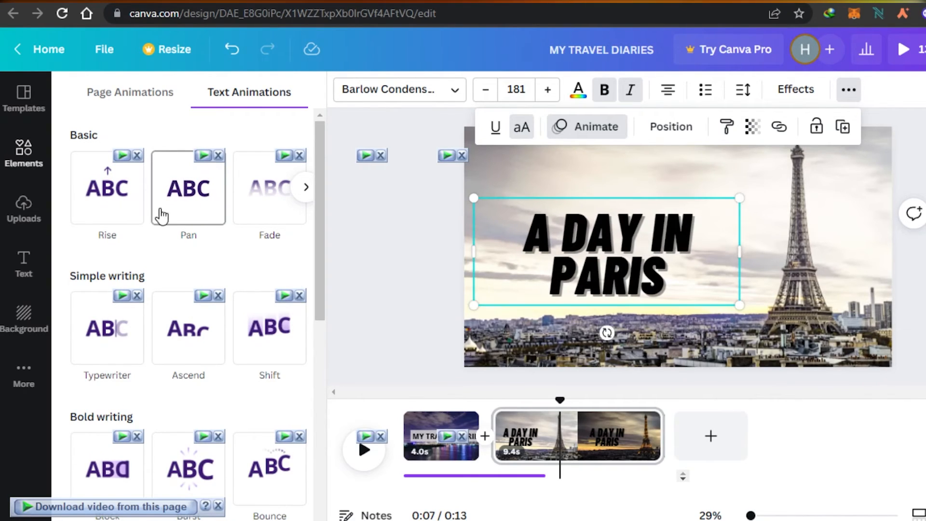
click(130, 209)
click(207, 203)
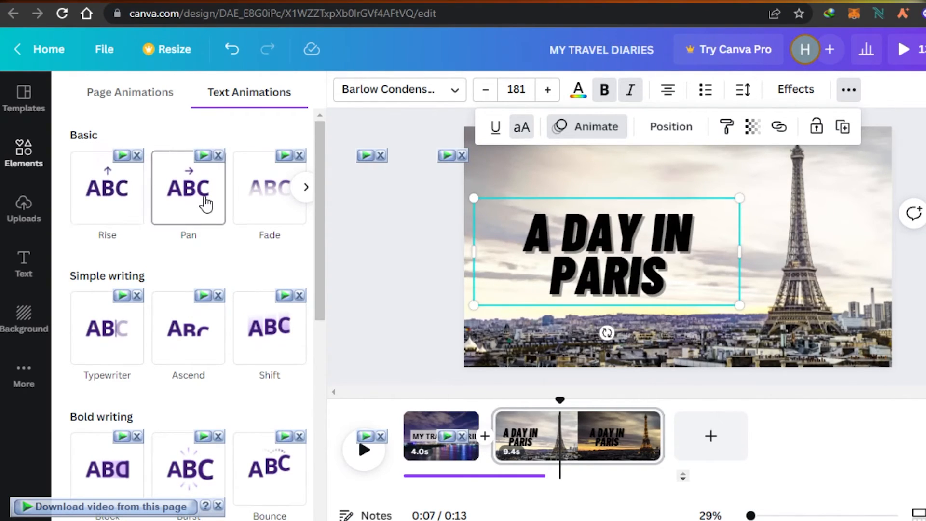
click(256, 201)
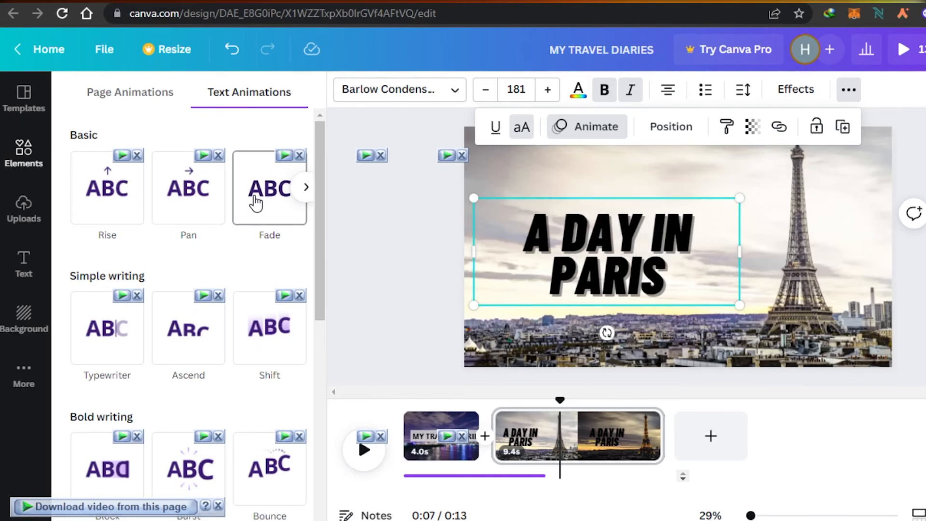
click(176, 334)
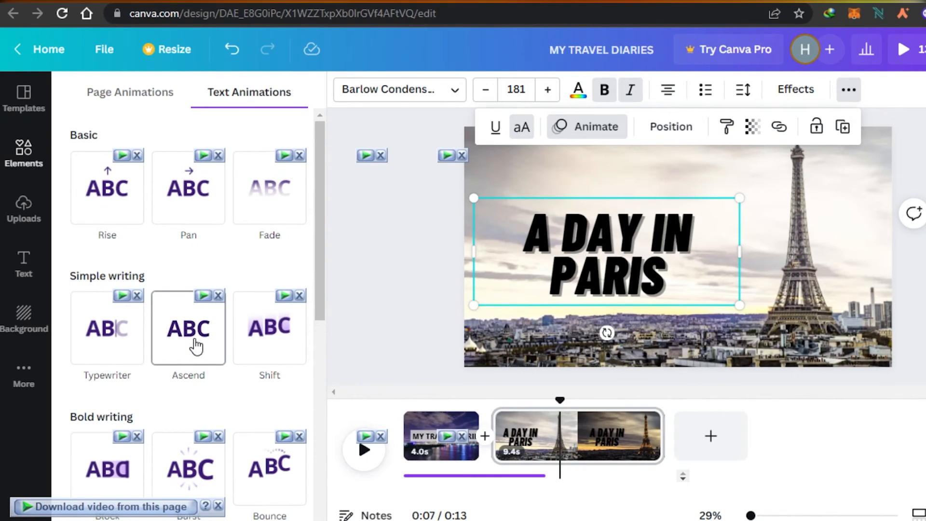
click(193, 346)
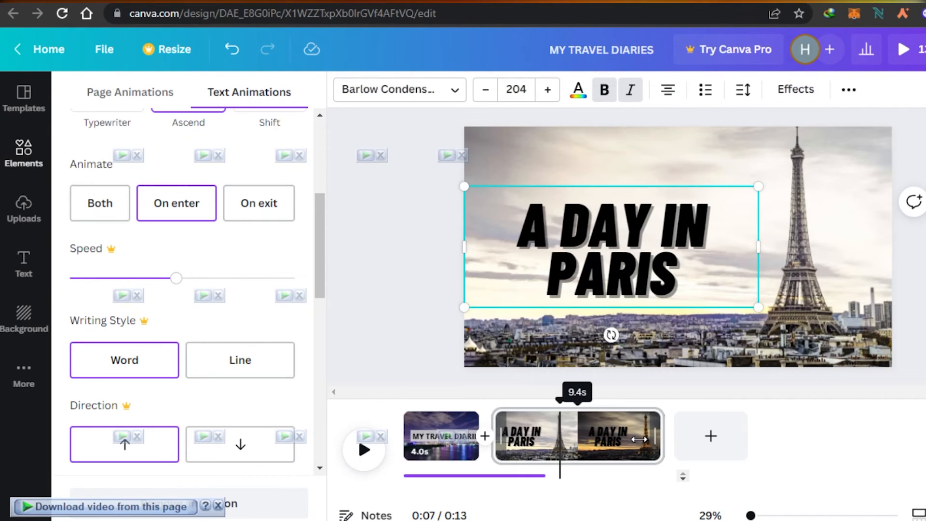
Trim the second page at both ends to a length of 3.7 seconds and play the video from the beginning.
drag(639, 439, 598, 440)
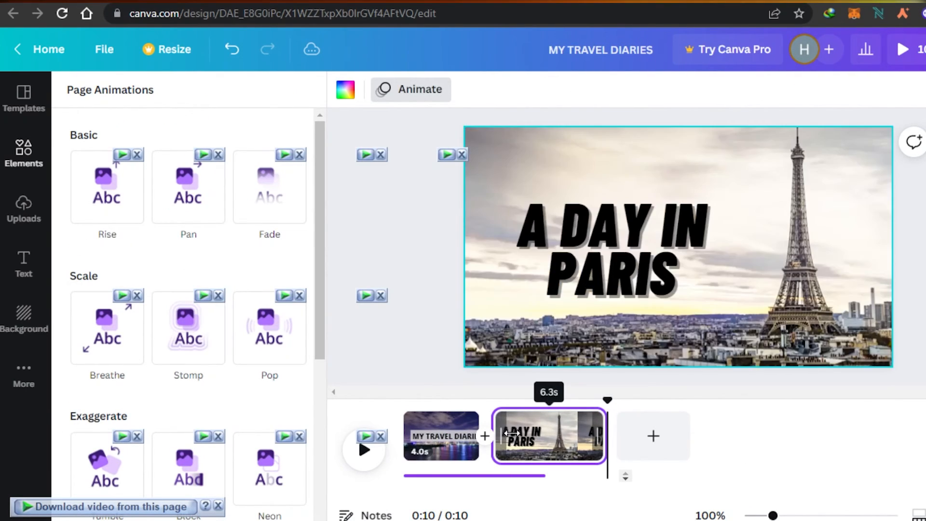
drag(509, 433, 534, 434)
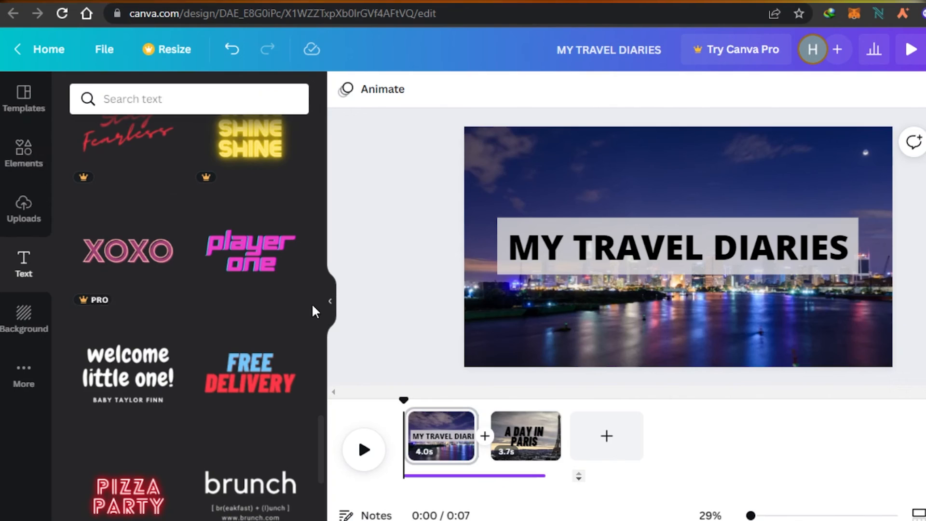
click(375, 454)
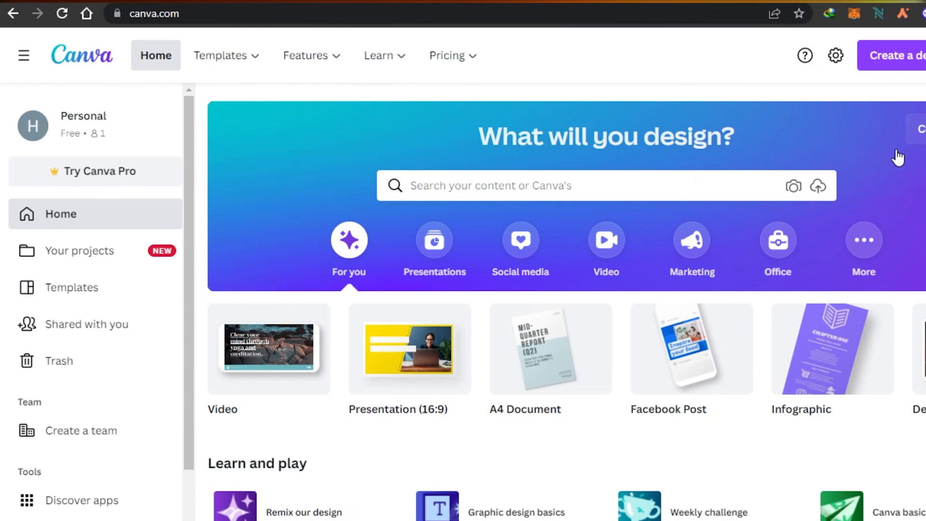
scroll(898, 157, down, 6)
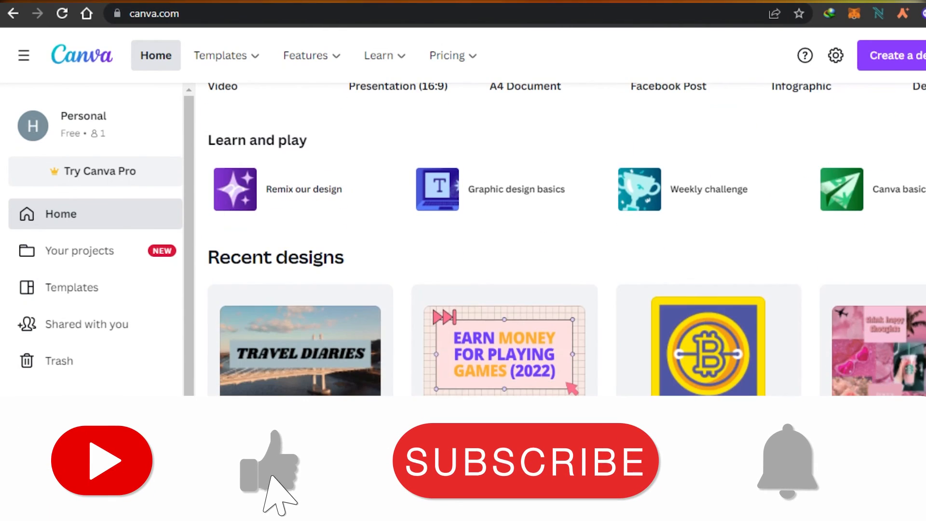
scroll(566, 192, up, 6)
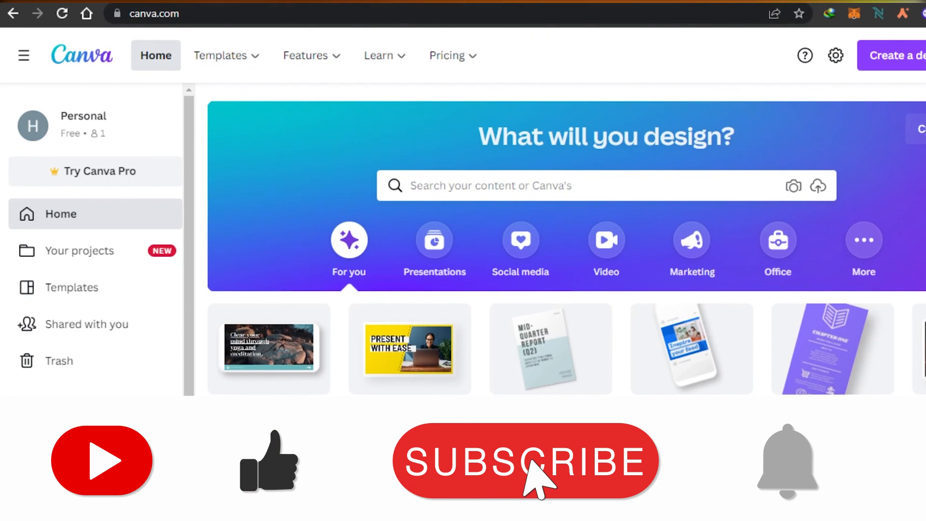